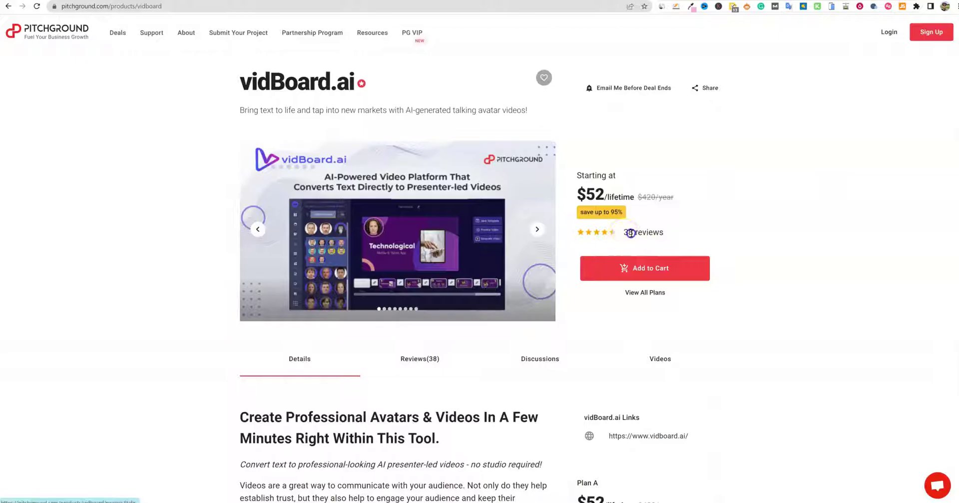
- Scroll through the vidBoard.ai product description on PitchGround
left_click(660, 232)
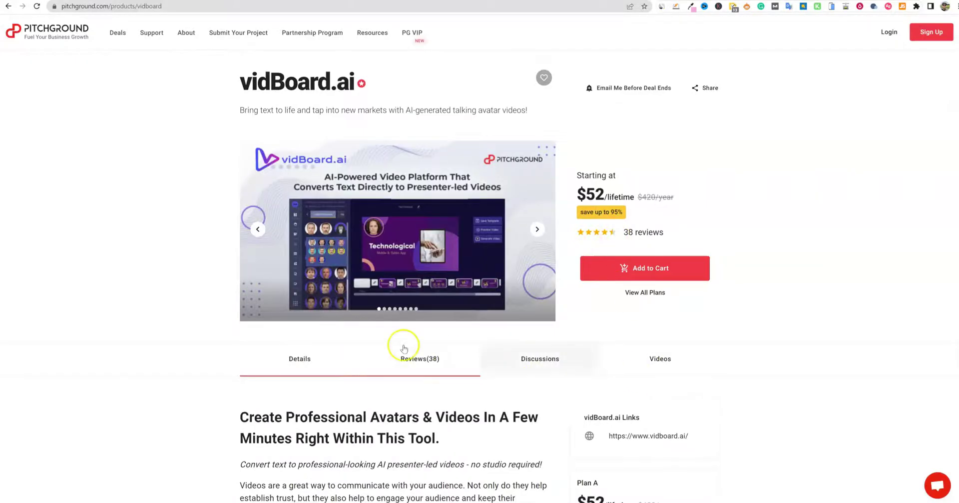
scroll(379, 395, "down", 4)
scroll(366, 338, "up", 4)
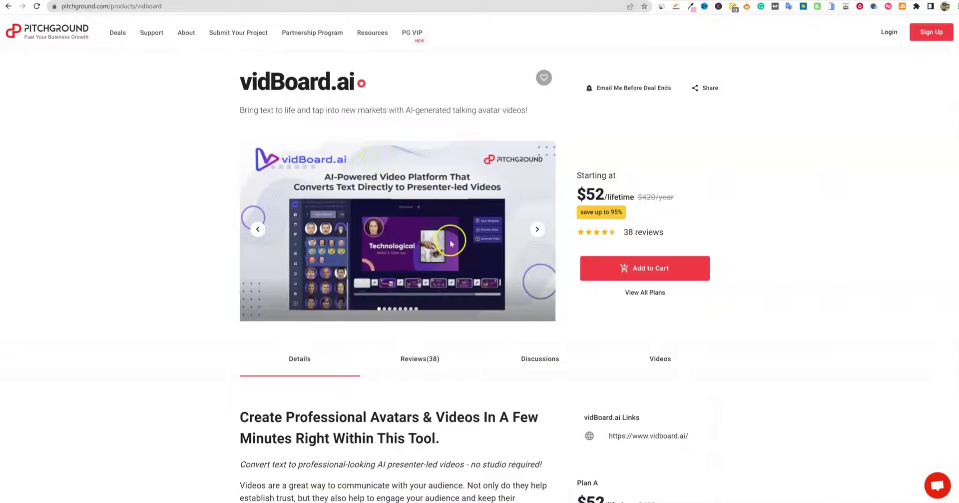
scroll(440, 230, "down", 3)
scroll(450, 236, "down", 3)
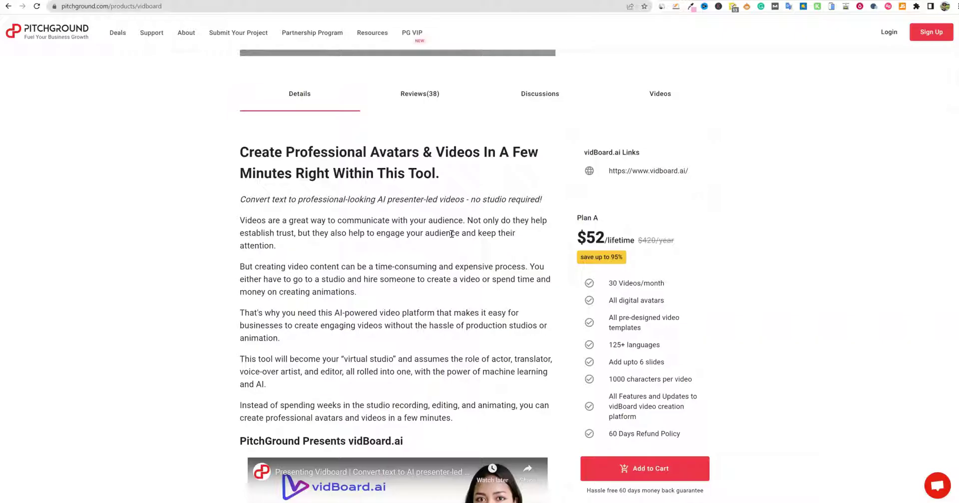
scroll(475, 250, "down", 3)
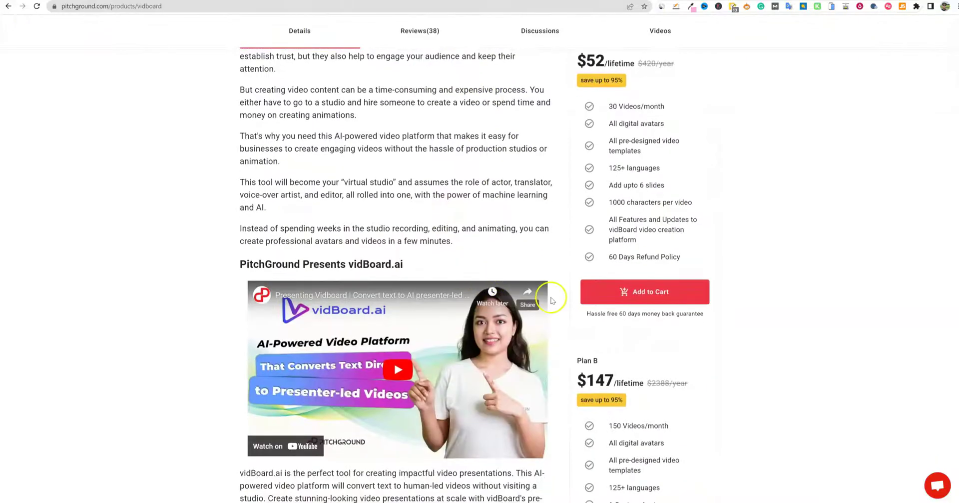
scroll(360, 234, "up", 4)
scroll(400, 240, "up", 4)
- Open the Reviews (38) tab and scroll to Plan A's $52 lifetime details
left_click(453, 360)
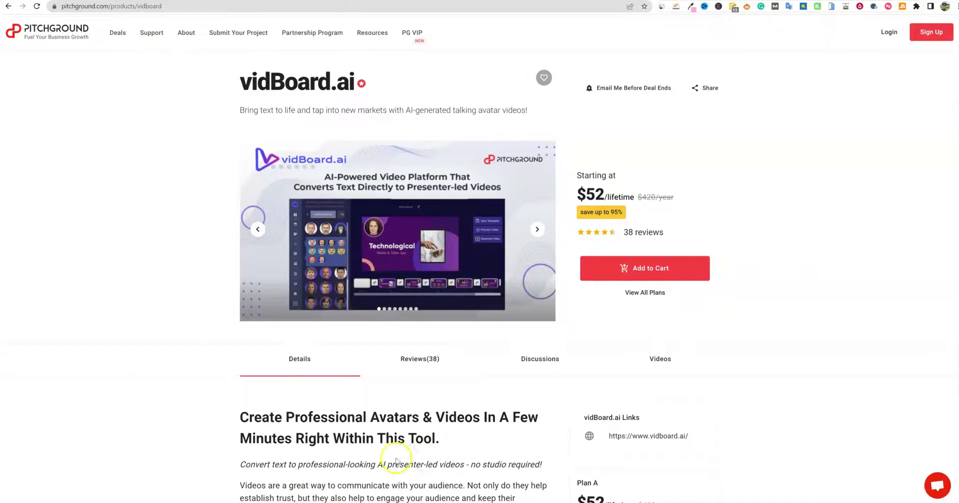
scroll(388, 453, "down", 3)
scroll(384, 444, "down", 3)
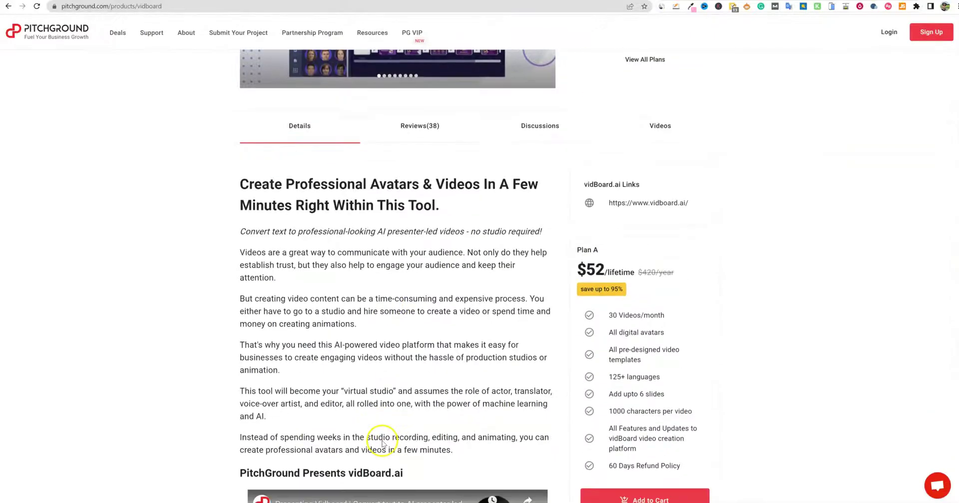
scroll(395, 299, "up", 5)
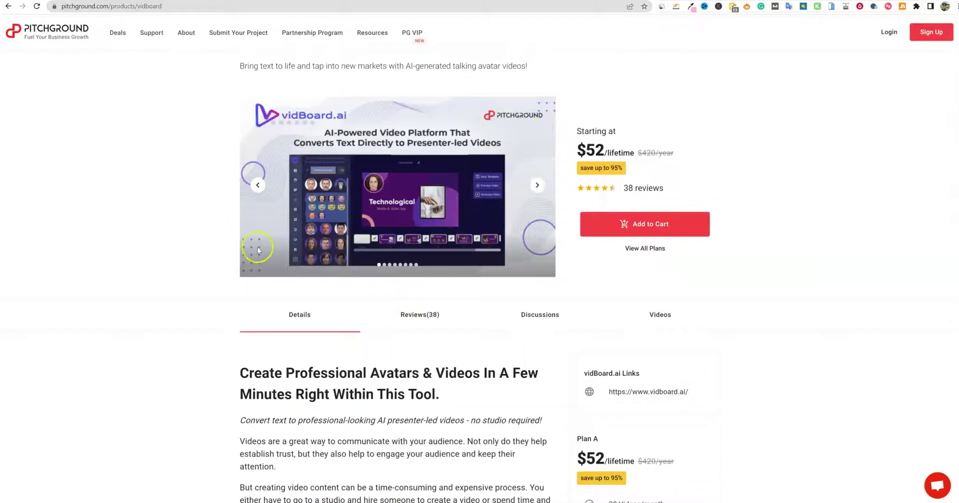
scroll(474, 458, "down", 2)
scroll(474, 457, "down", 6)
scroll(474, 445, "down", 4)
scroll(474, 429, "down", 2)
scroll(473, 423, "up", 4)
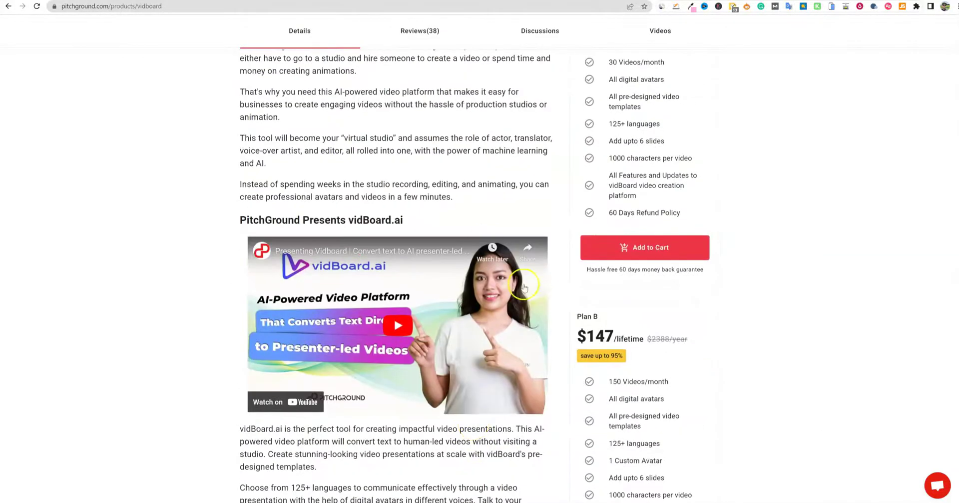
scroll(727, 182, "up", 2)
scroll(761, 192, "up", 3)
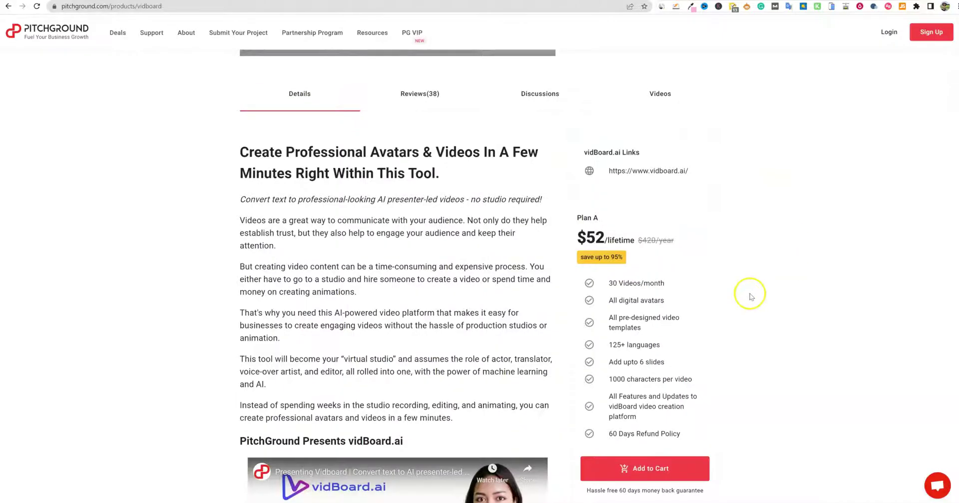
- In a new tab, search Google for how many words 1000 characters equals
scroll(748, 292, "down", 1)
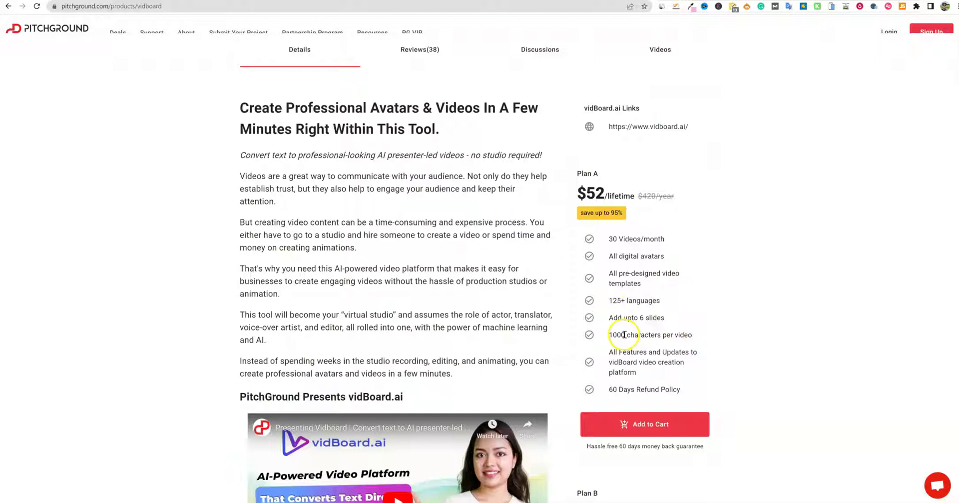
key("ctrl+t")
type("how many words is 1000")
key("Return")
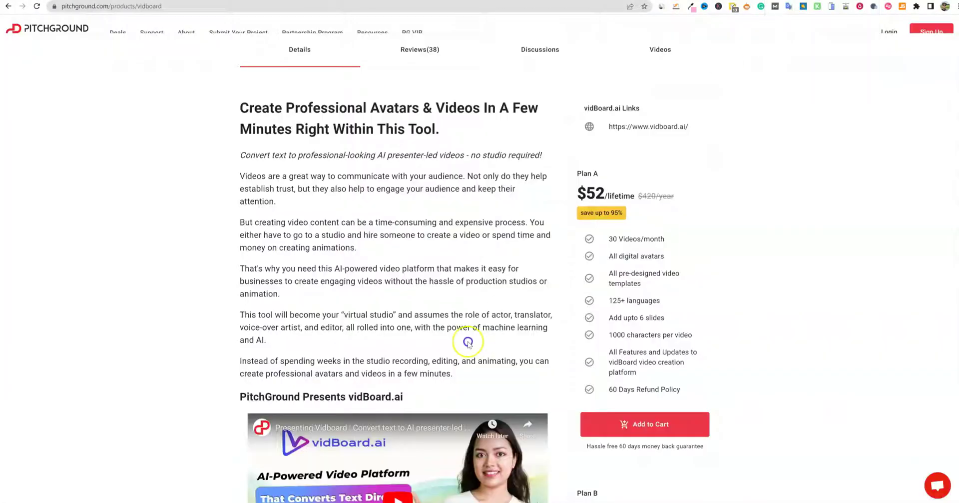
- Highlight Plan B's characters-per-video limit and monthly video allowance
scroll(615, 280, "down", 1)
scroll(625, 288, "down", 3)
scroll(634, 293, "down", 2)
left_click_drag(627, 318, 693, 318)
left_click(731, 288)
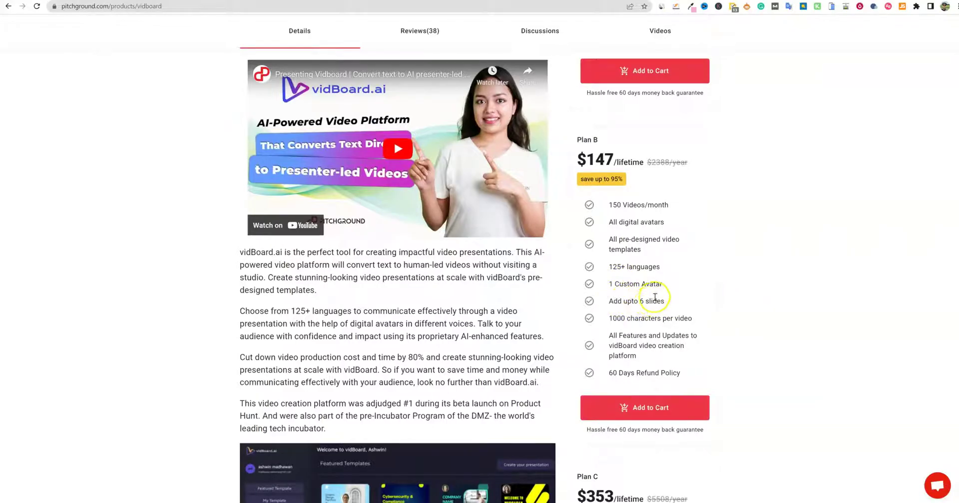
left_click_drag(617, 205, 669, 205)
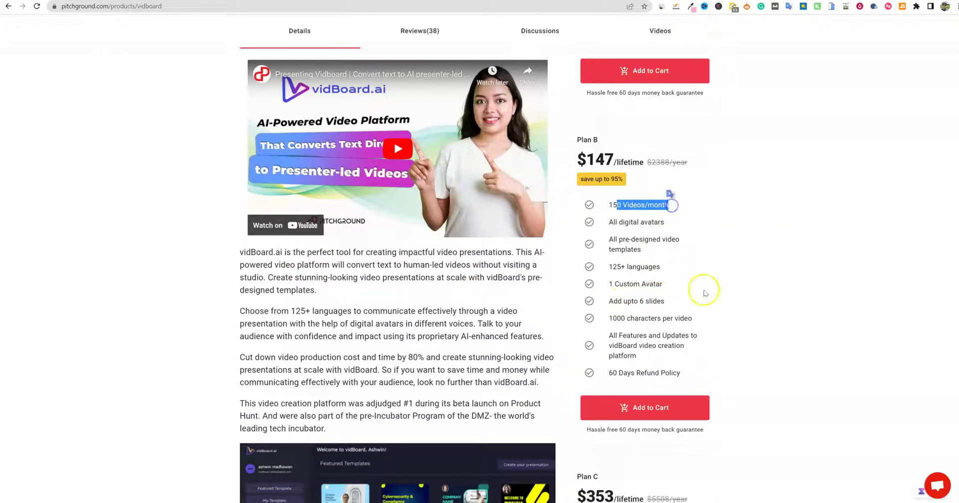
scroll(704, 295, "down", 4)
scroll(704, 295, "down", 2)
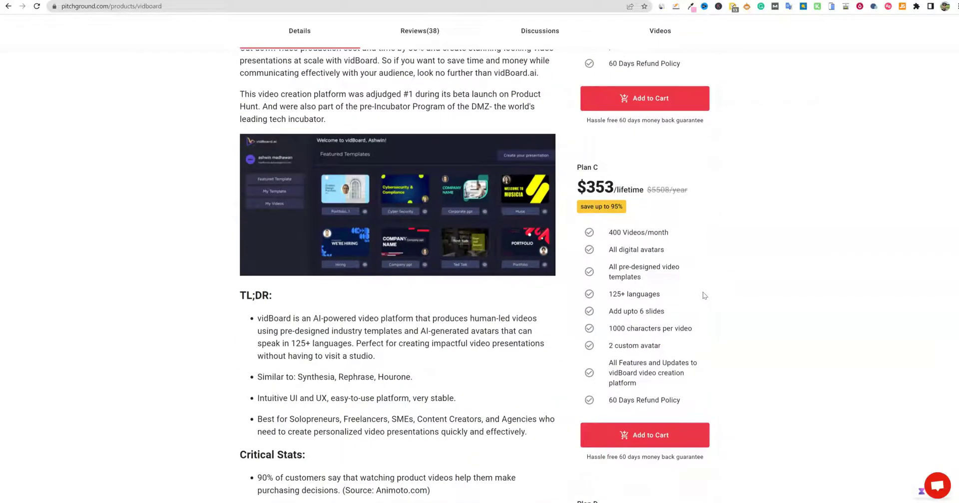
scroll(704, 325, "down", 4)
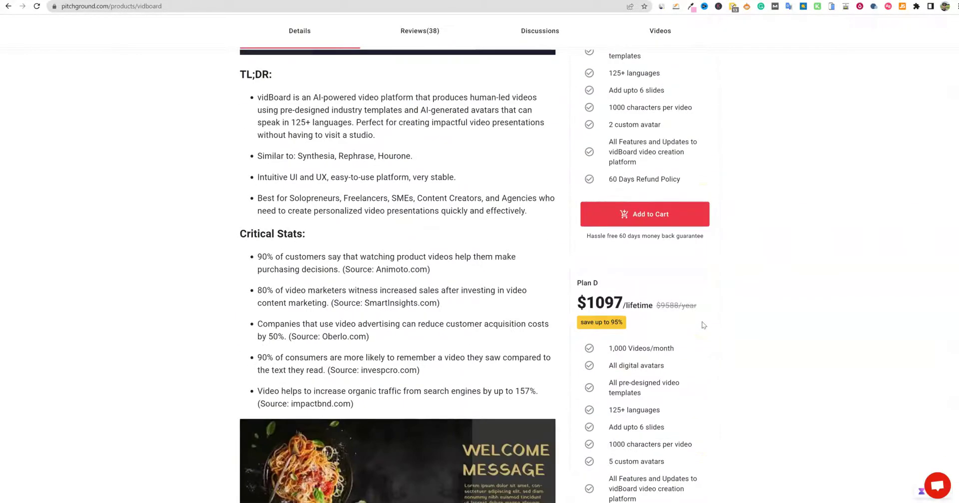
scroll(704, 326, "down", 3)
scroll(704, 325, "up", 1)
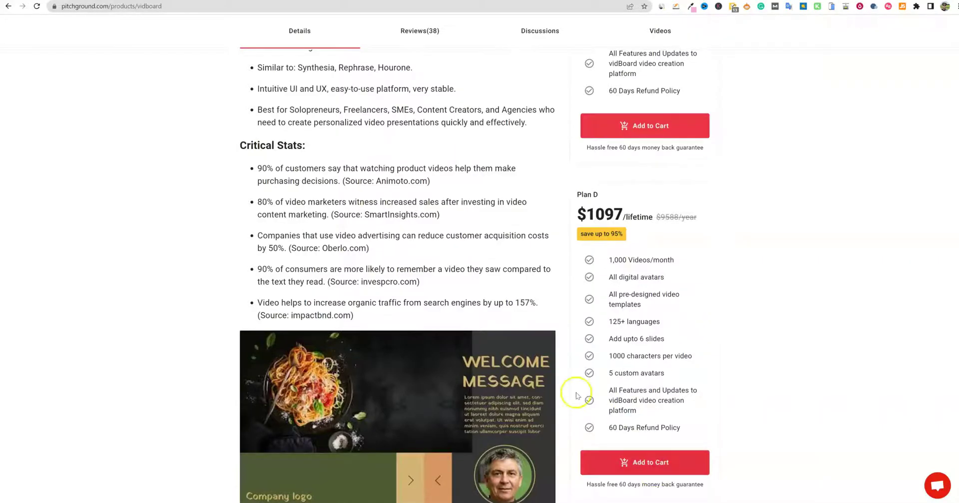
- Scroll down to Plan E and highlight its 2,500 Videos/month allowance
scroll(547, 391, "down", 2)
scroll(520, 391, "down", 3)
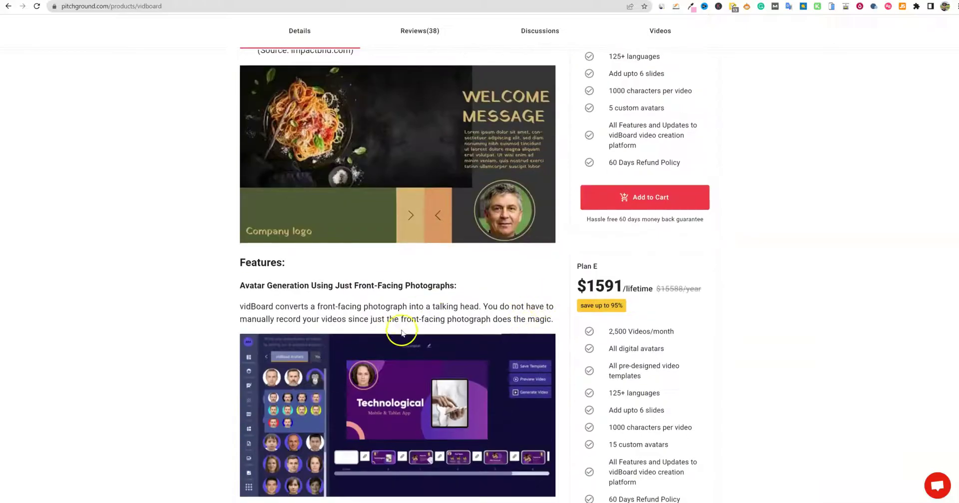
scroll(532, 366, "down", 1)
left_click_drag(610, 285, 674, 287)
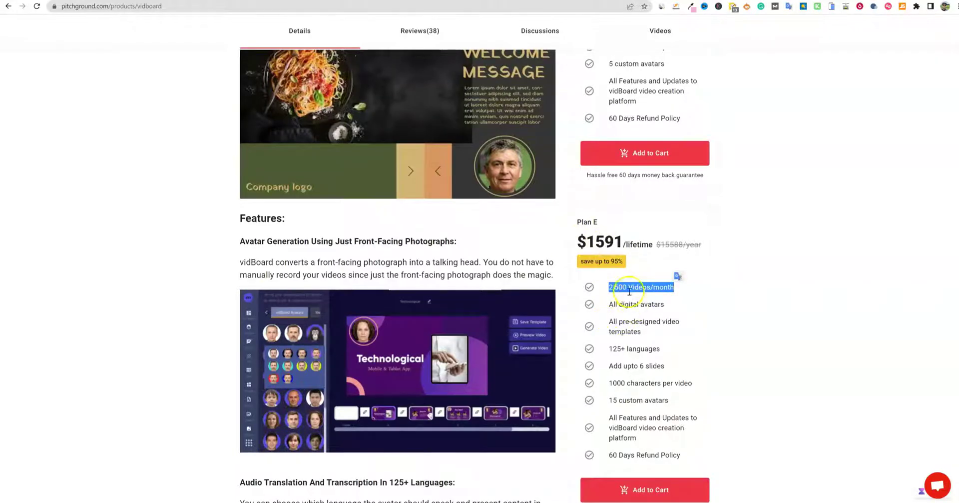
scroll(627, 288, "up", 4)
scroll(622, 260, "up", 2)
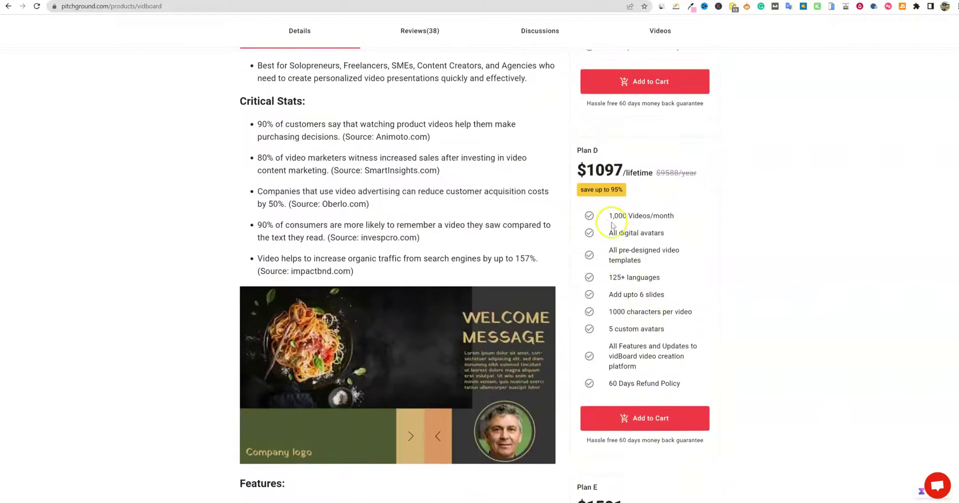
scroll(636, 322, "down", 5)
scroll(634, 332, "down", 7)
scroll(632, 334, "up", 6)
scroll(632, 333, "up", 1)
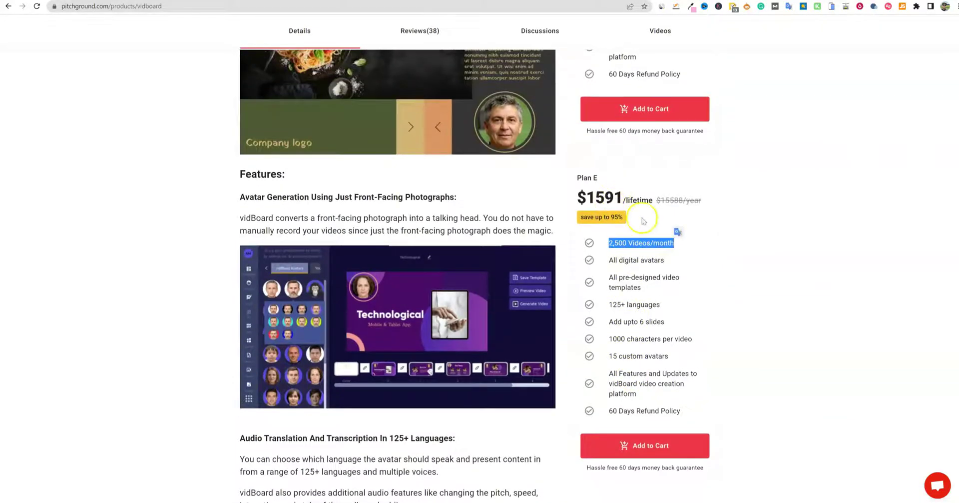
left_click(746, 247)
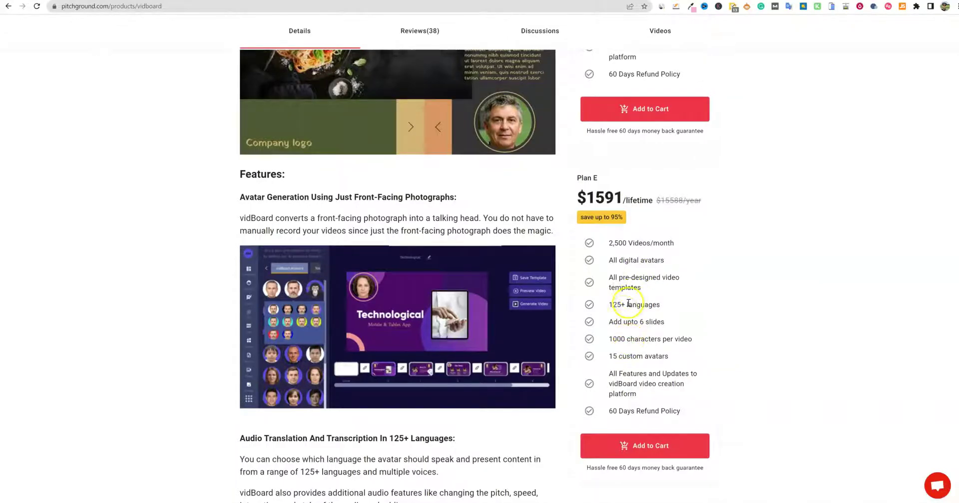
left_click_drag(609, 244, 671, 243)
left_click(733, 258)
- Highlight Plan E's 15 custom avatars
scroll(698, 257, "up", 4)
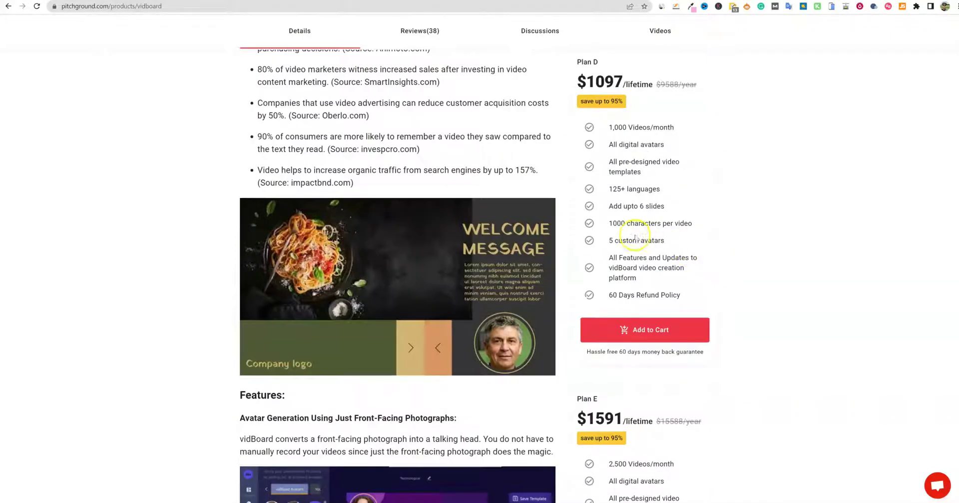
scroll(668, 322, "down", 4)
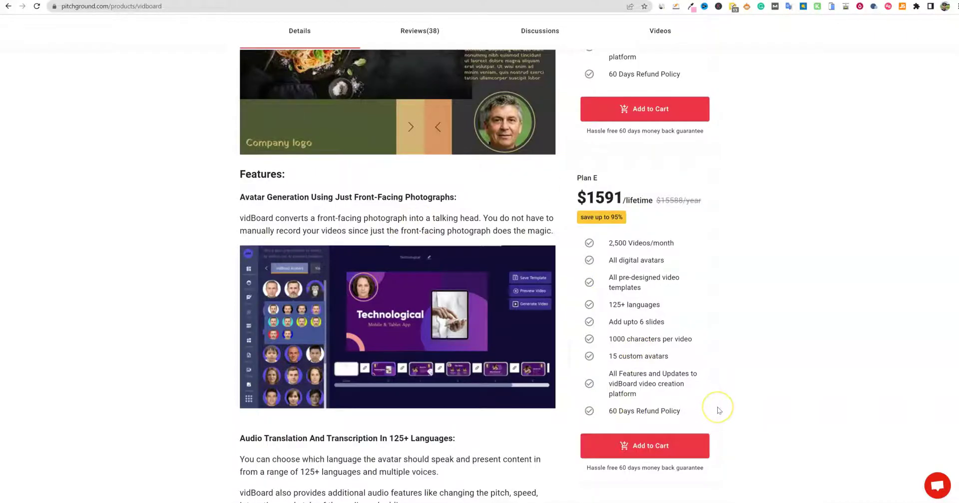
scroll(718, 410, "up", 1)
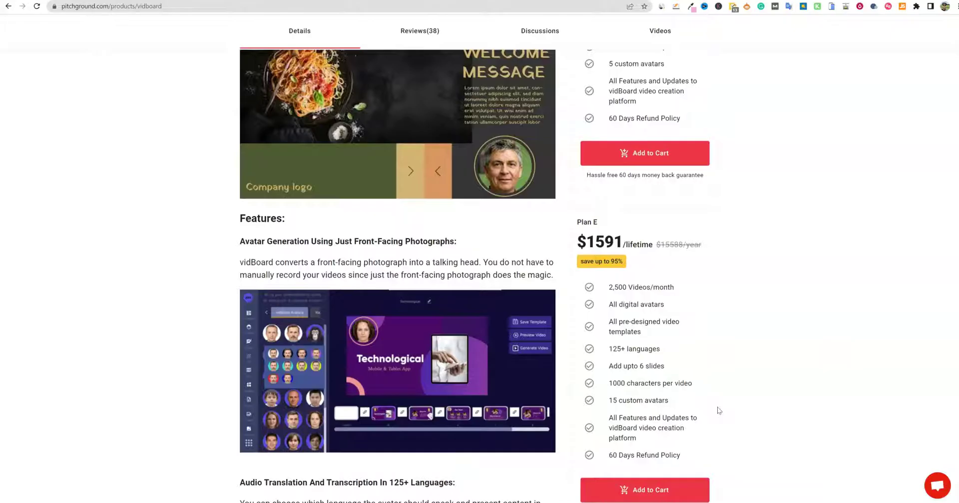
left_click_drag(670, 400, 610, 401)
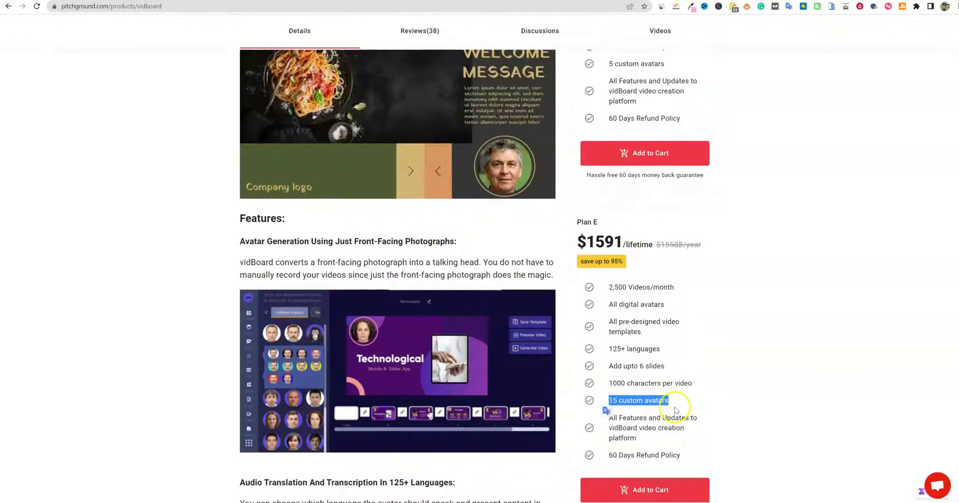
- Scroll to Plans & Pricing showing Plan A $52, Plan B $147 and Plan C $353
scroll(632, 395, "up", 2)
scroll(642, 235, "up", 5)
scroll(647, 250, "up", 2)
scroll(629, 181, "up", 2)
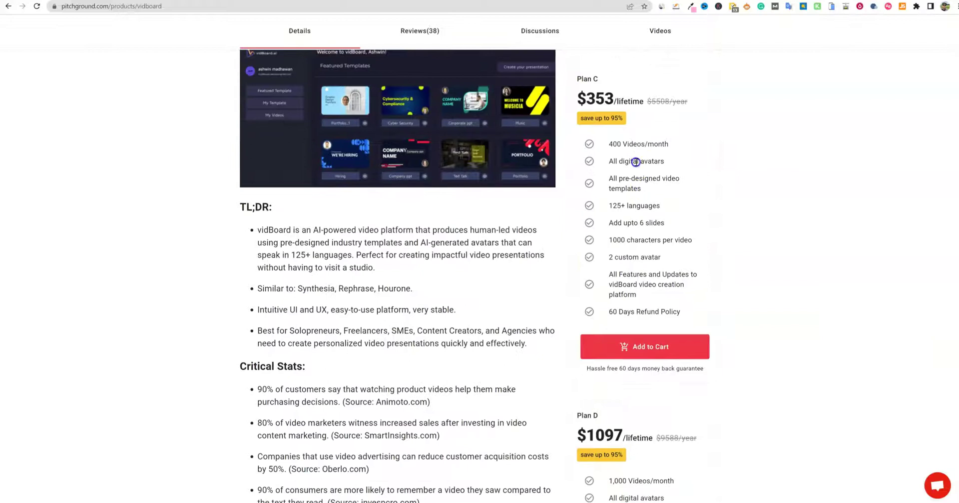
scroll(641, 350, "down", 2)
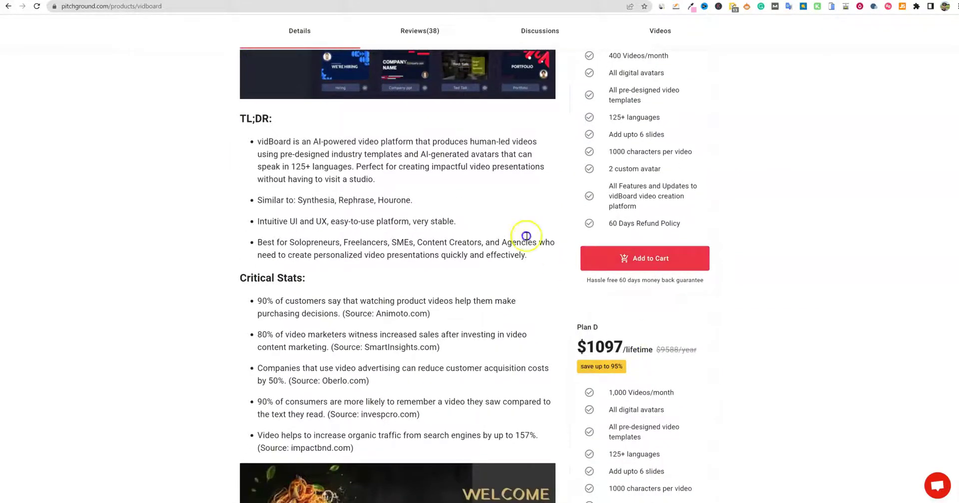
scroll(357, 298, "down", 1)
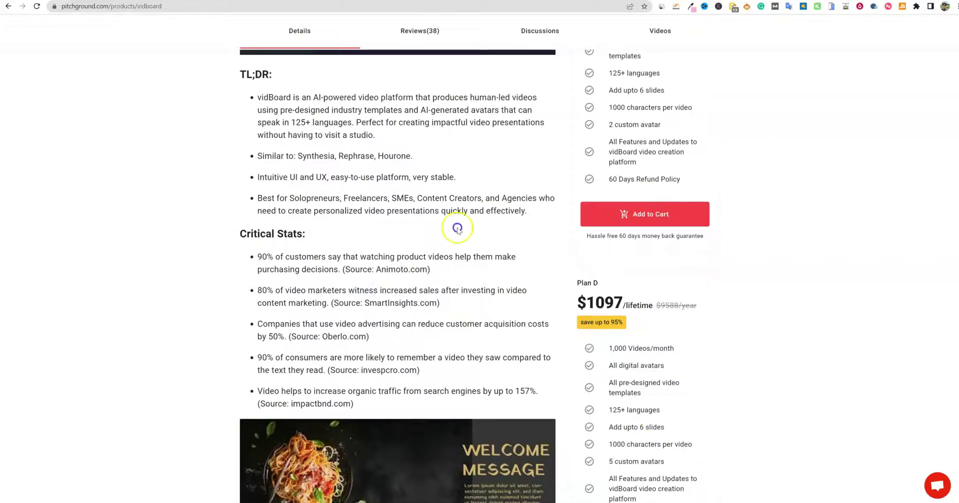
scroll(362, 251, "down", 3)
scroll(362, 251, "down", 1)
scroll(361, 249, "down", 4)
scroll(361, 248, "up", 8)
scroll(344, 189, "up", 1)
scroll(344, 190, "down", 6)
scroll(391, 305, "down", 12)
scroll(391, 303, "down", 5)
scroll(392, 302, "down", 8)
scroll(392, 302, "down", 7)
scroll(392, 303, "down", 10)
scroll(392, 303, "down", 2)
scroll(370, 273, "up", 2)
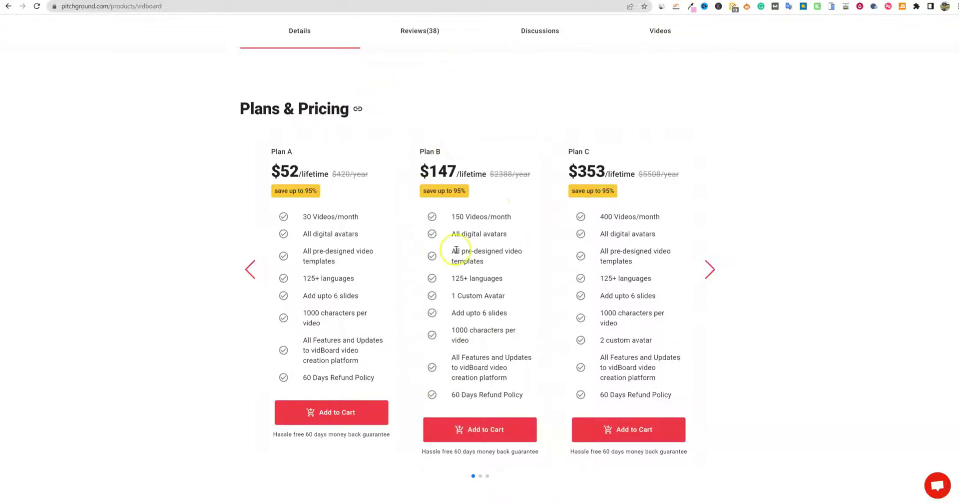
- Scroll through the 4.6-star vidBoard reviews and back up to the pricing cards
scroll(510, 301, "down", 5)
scroll(294, 197, "down", 3)
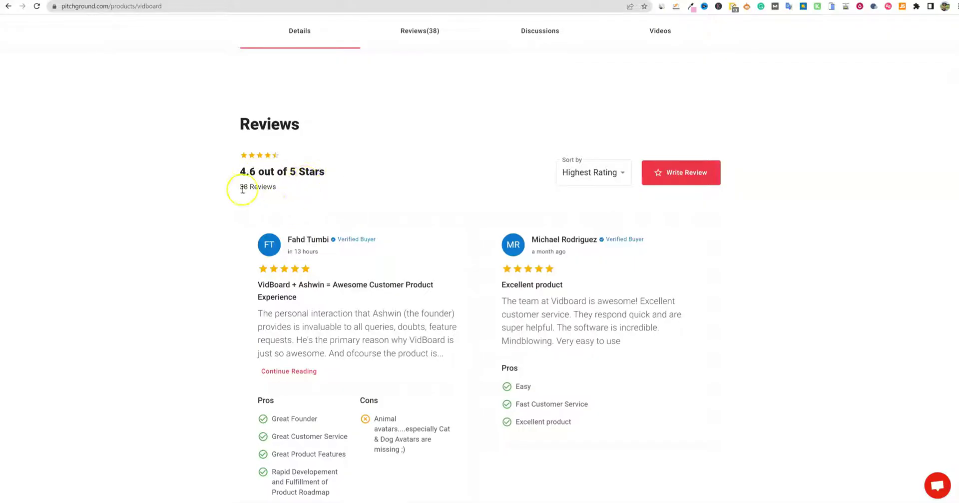
scroll(322, 263, "down", 2)
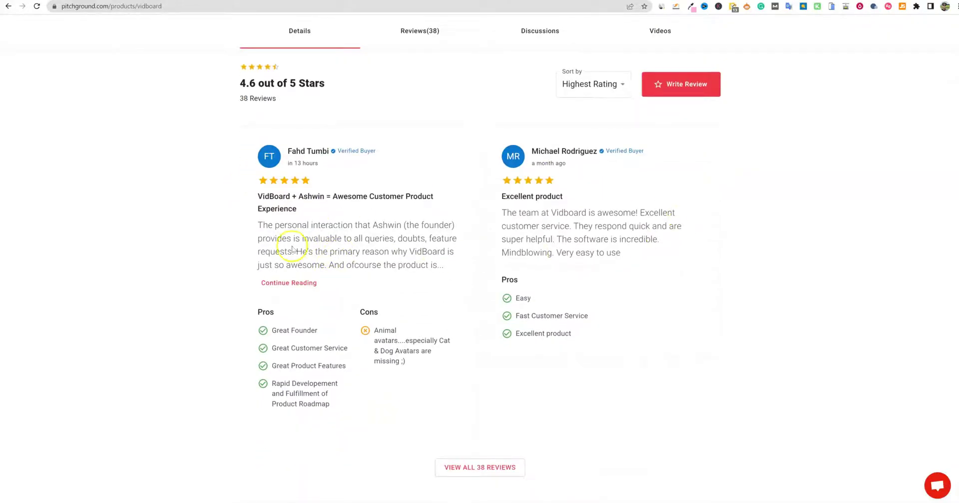
scroll(717, 286, "up", 3)
scroll(718, 286, "up", 4)
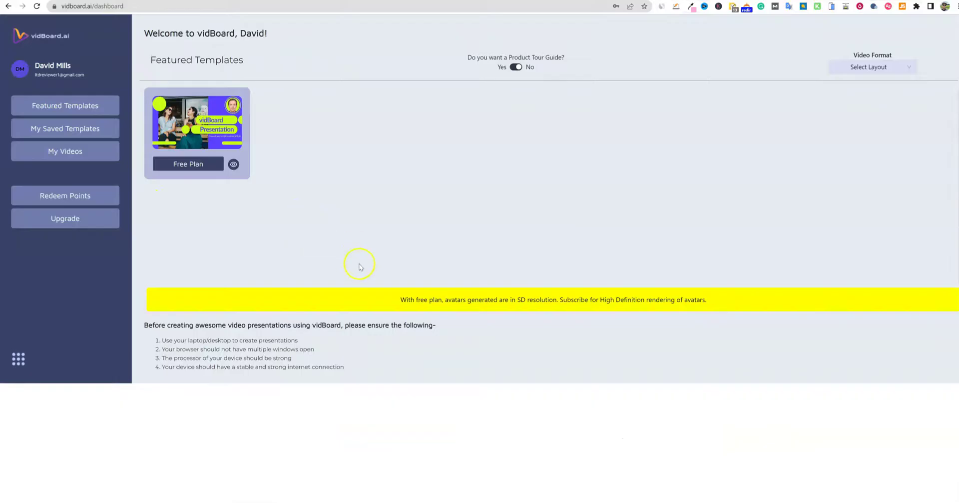
- Try another video layout, refused on the free plan, then open the vidBoard Presentation template
left_click(907, 69)
left_click(862, 99)
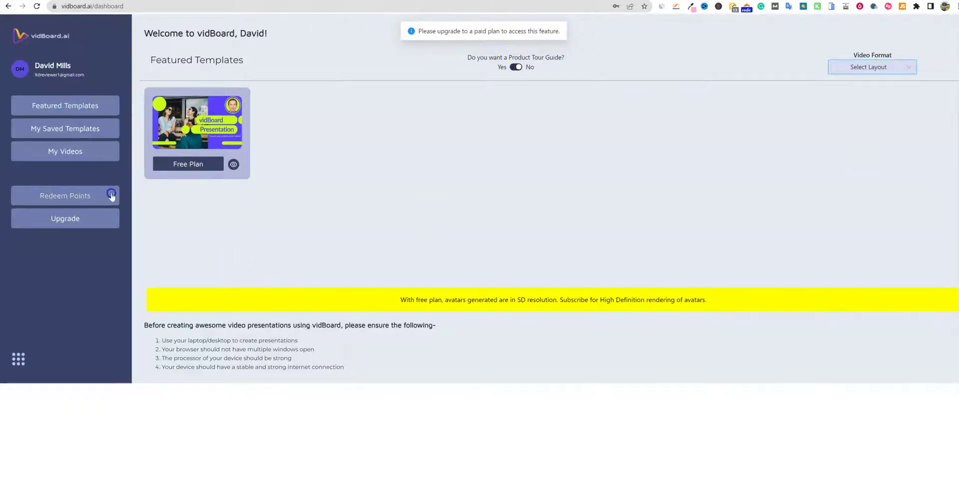
left_click(67, 109)
left_click(68, 105)
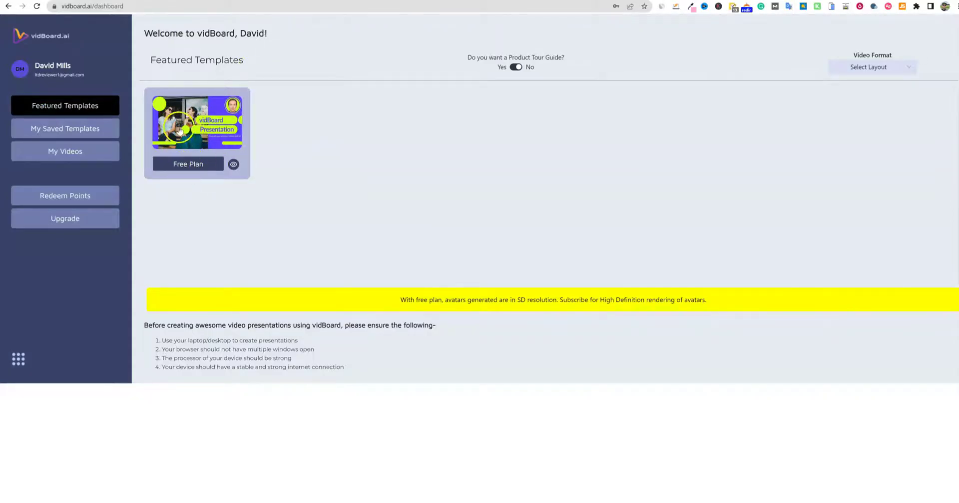
left_click(197, 122)
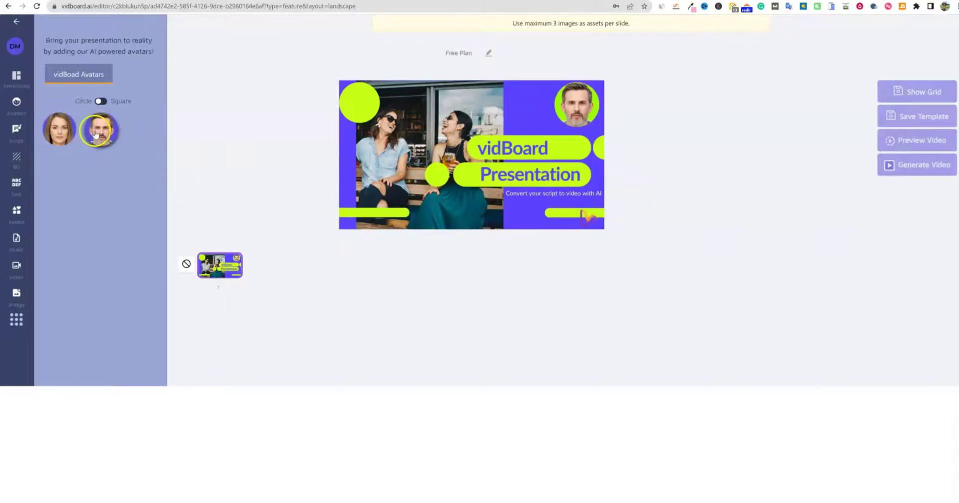
- Browse male and female avatar variants and try replacing the male presenter
left_click(101, 133)
left_click(69, 141)
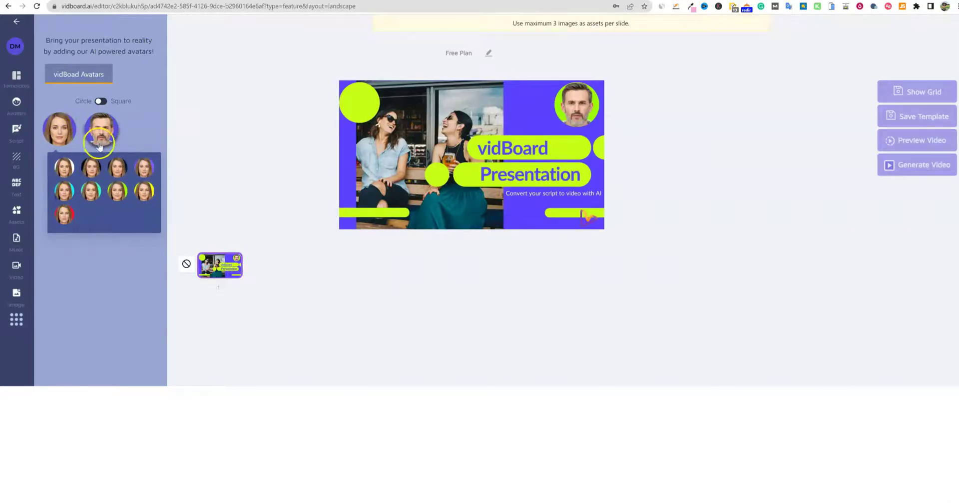
left_click(101, 134)
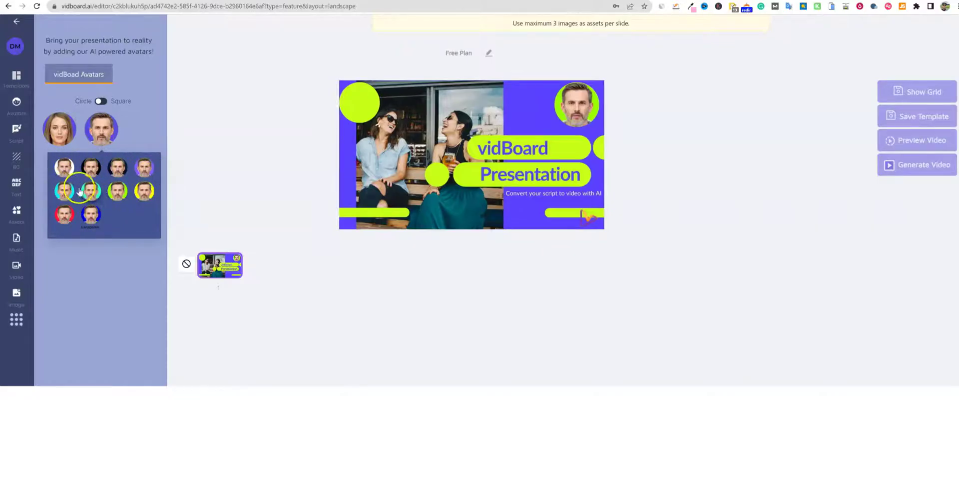
left_click(114, 214)
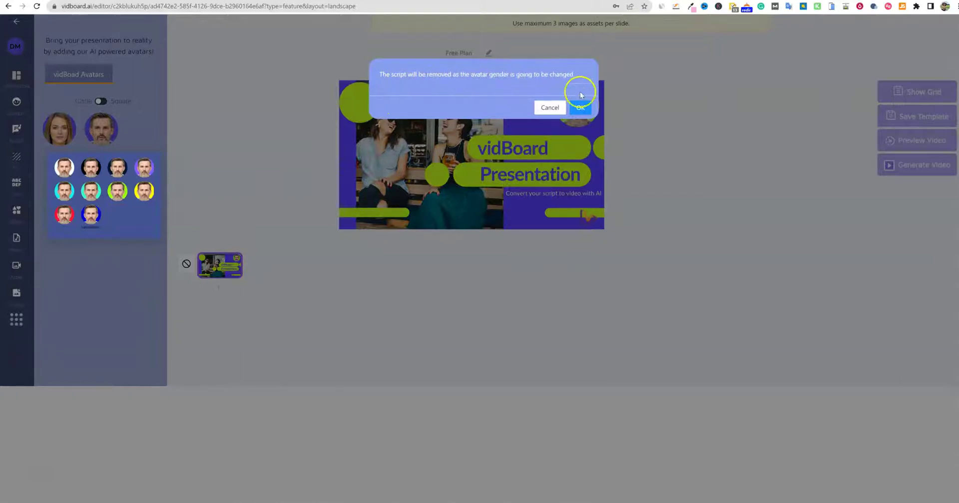
left_click(580, 107)
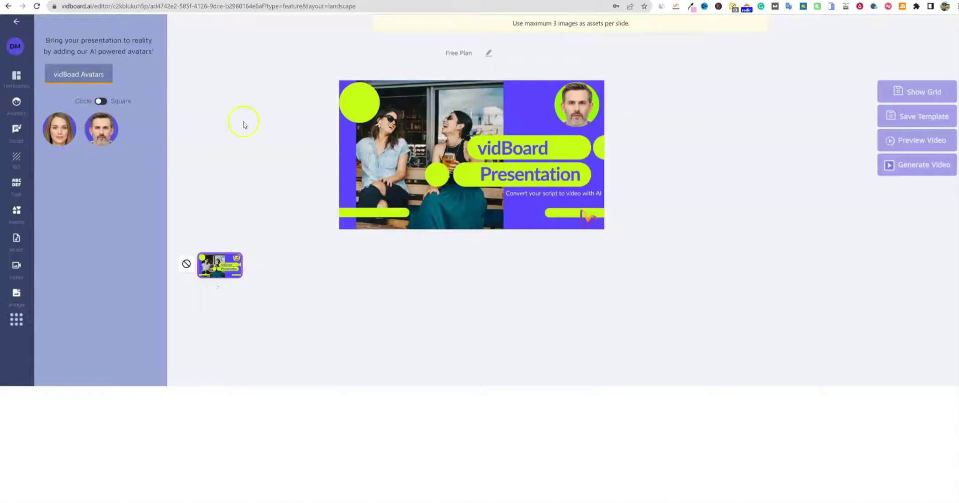
left_click(576, 106)
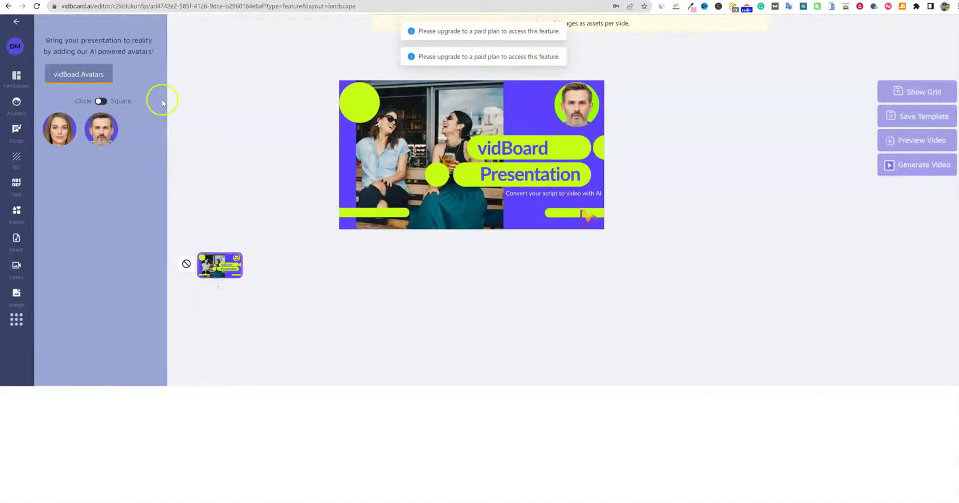
- Put the dark-background male avatar variant on the slide and zoom the page in
left_click(101, 129)
left_click(148, 171)
left_click(119, 170)
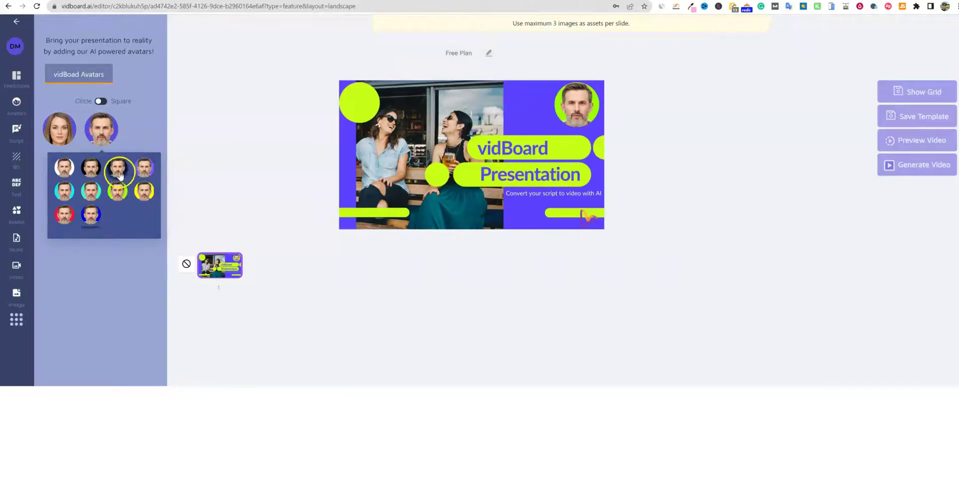
left_click(130, 214)
left_click(578, 106)
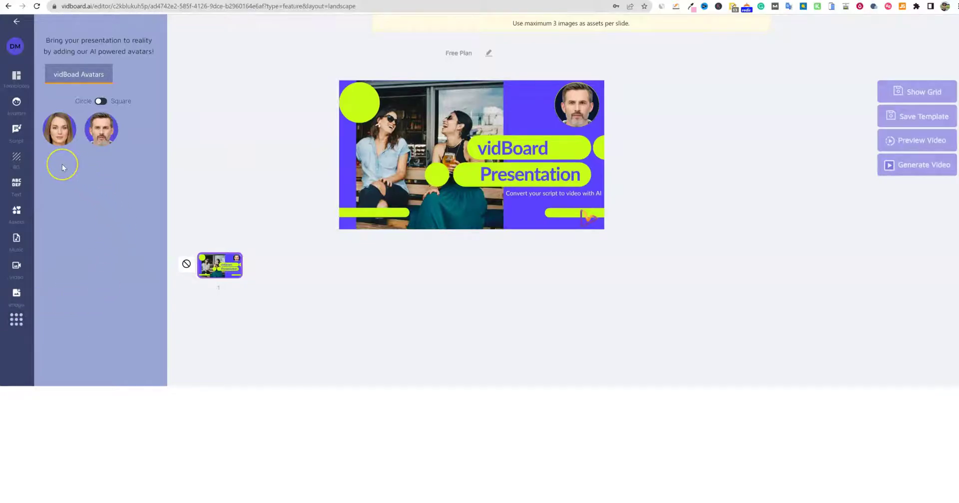
key("ctrl+plus")
key("ctrl+plus")
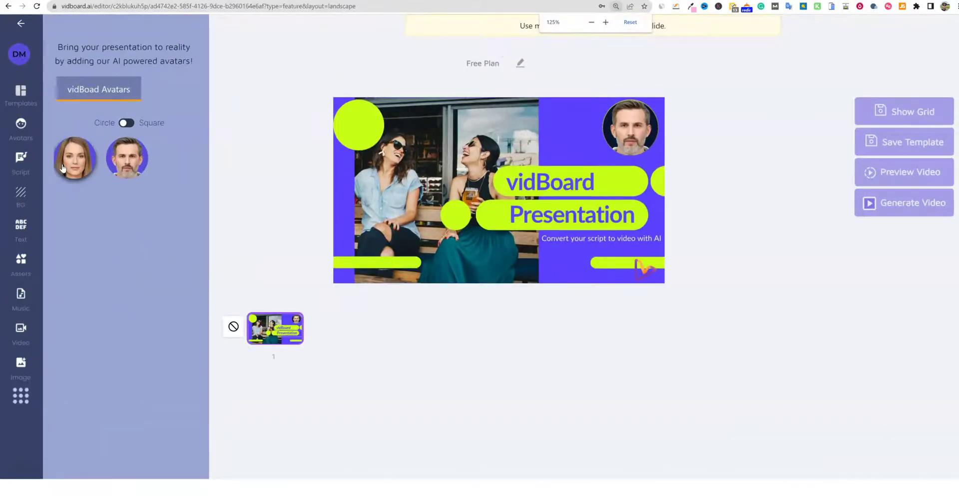
- Toggle the layout grid on and off, then try a green square male avatar
left_click(906, 118)
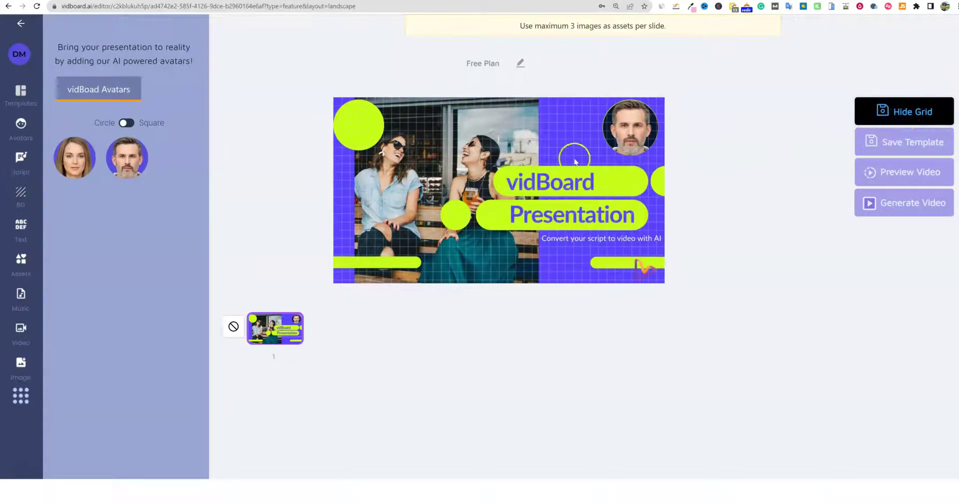
left_click(909, 114)
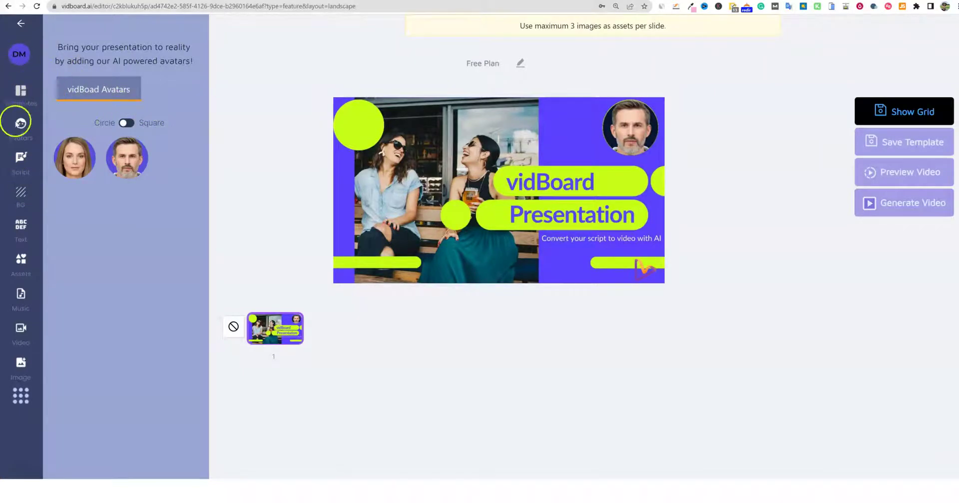
left_click(129, 124)
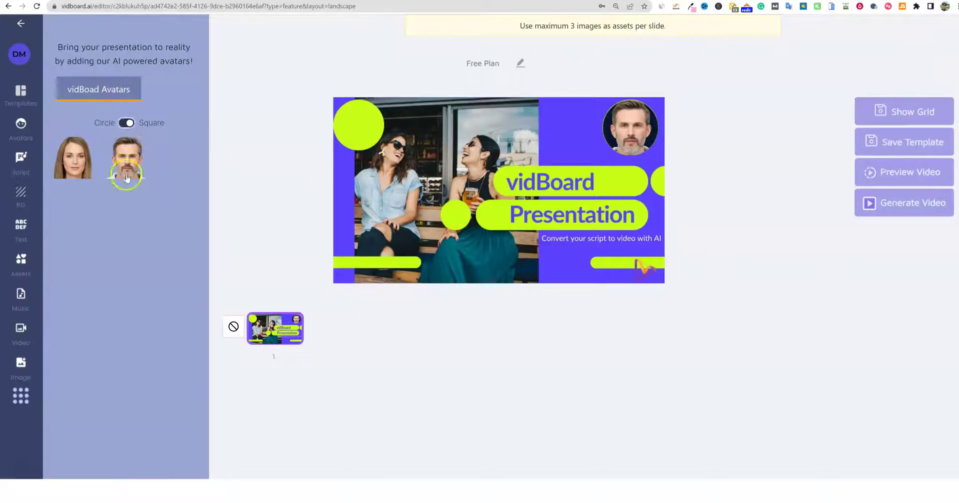
left_click(126, 159)
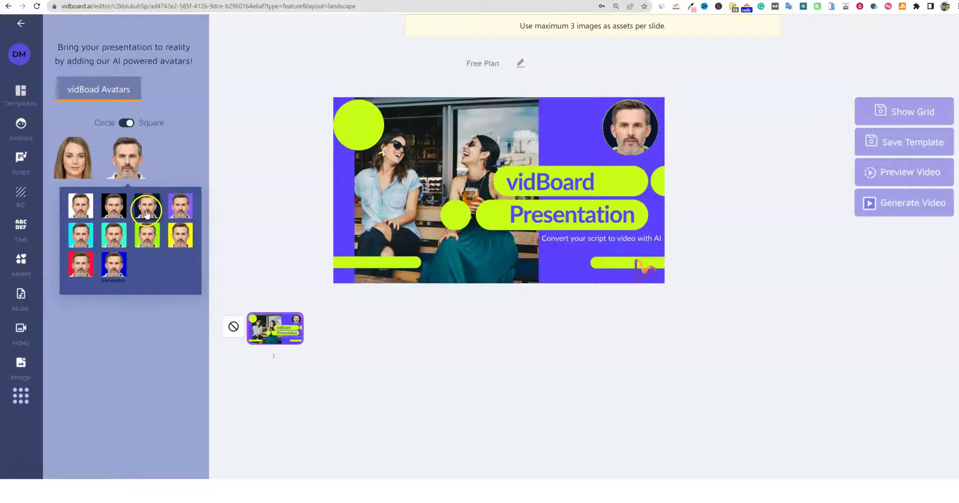
left_click(120, 209)
left_click(604, 130)
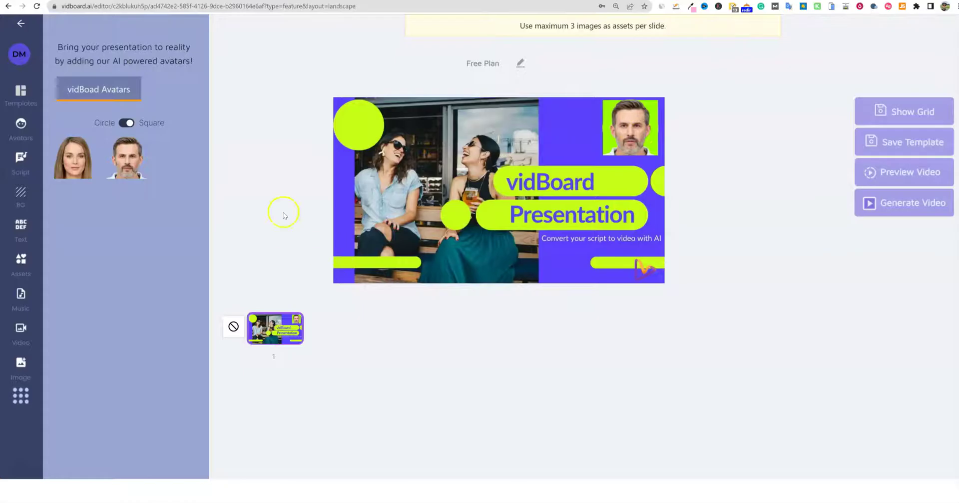
- Switch back to circular cutouts and apply the green-background male variant
left_click(127, 122)
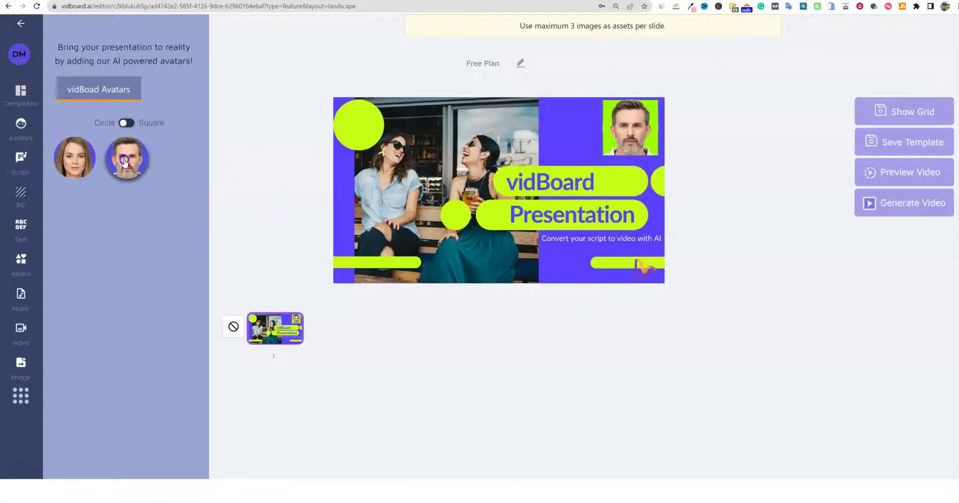
left_click(125, 162)
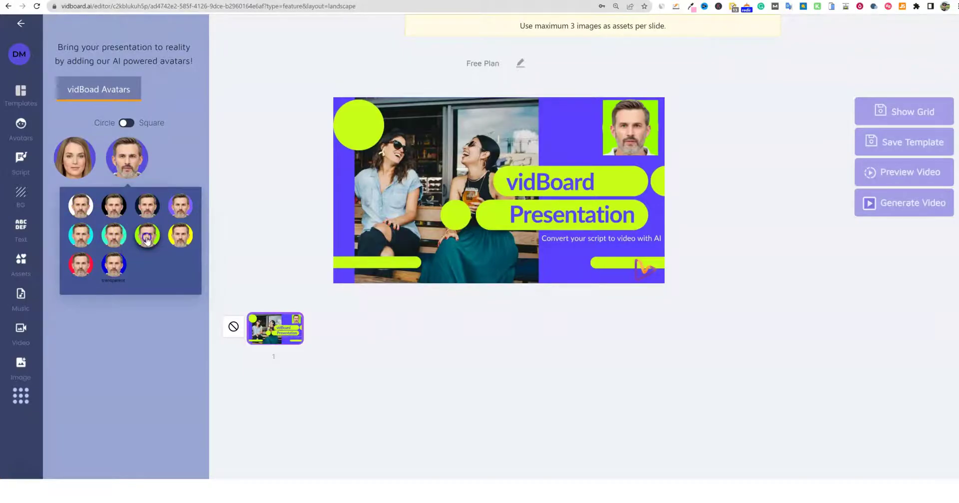
left_click(147, 239)
left_click(604, 131)
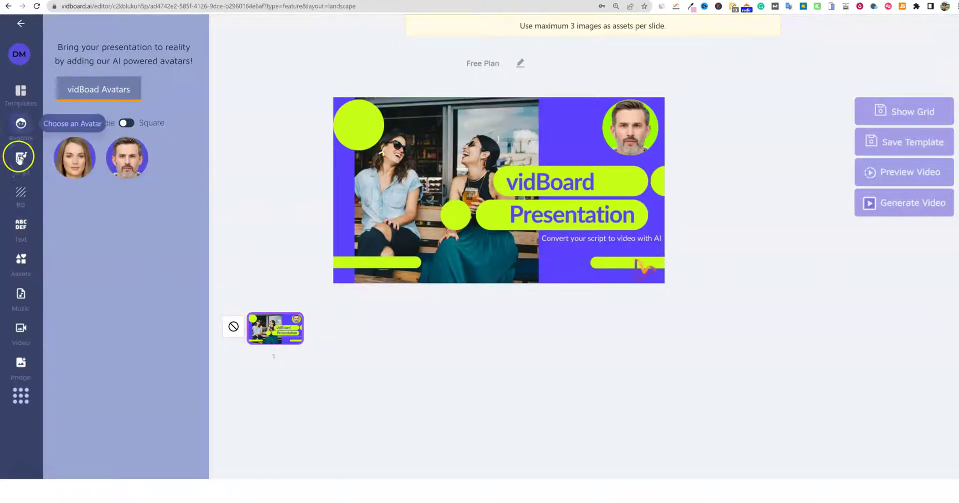
- Open the Script panel with its empty 150-character avatar script box
left_click(21, 162)
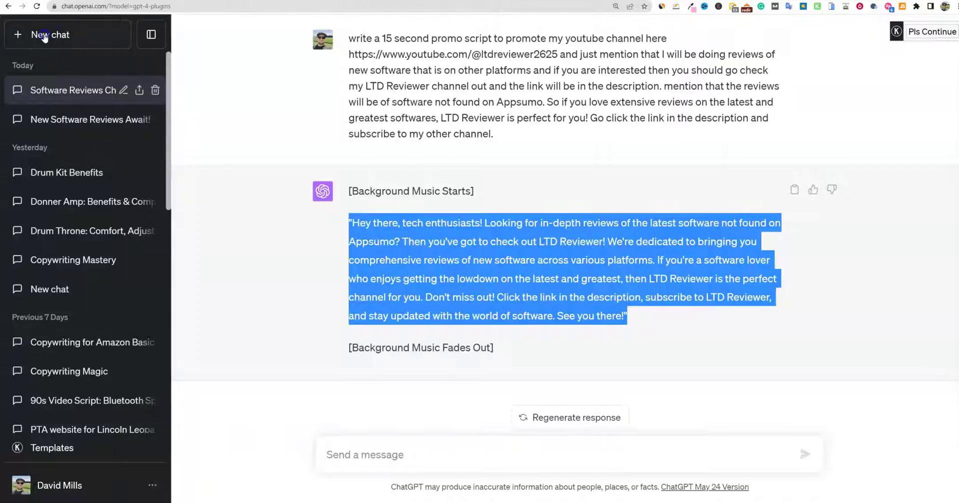
- Ask ChatGPT for a 100-word small-business script and select the reply
left_click(35, 34)
left_click(412, 456)
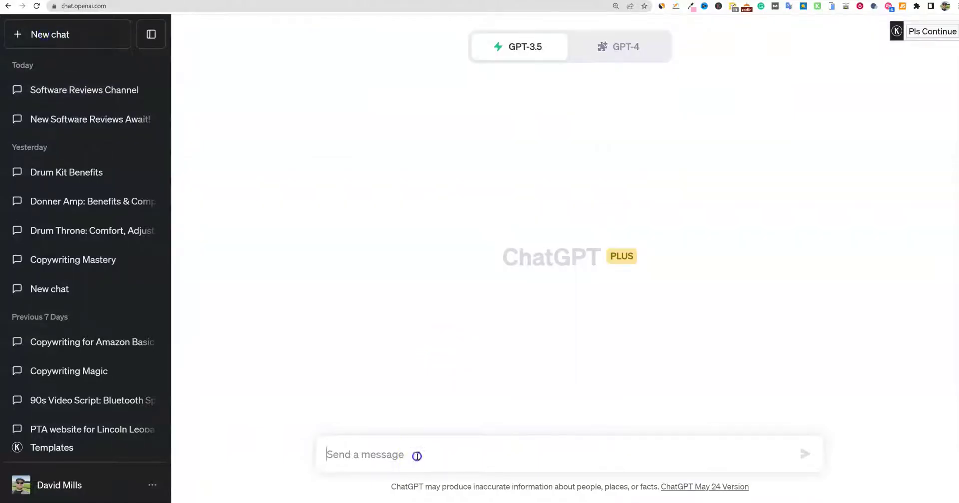
type("wr")
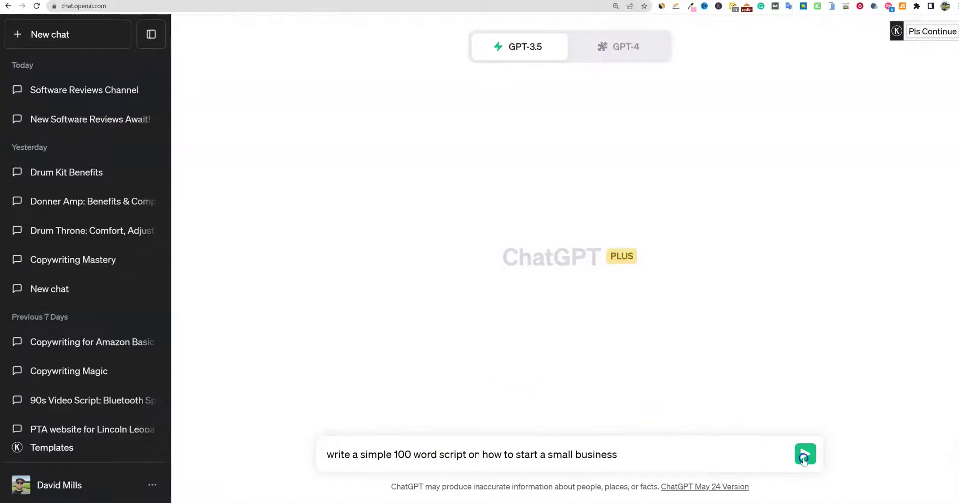
left_click(803, 459)
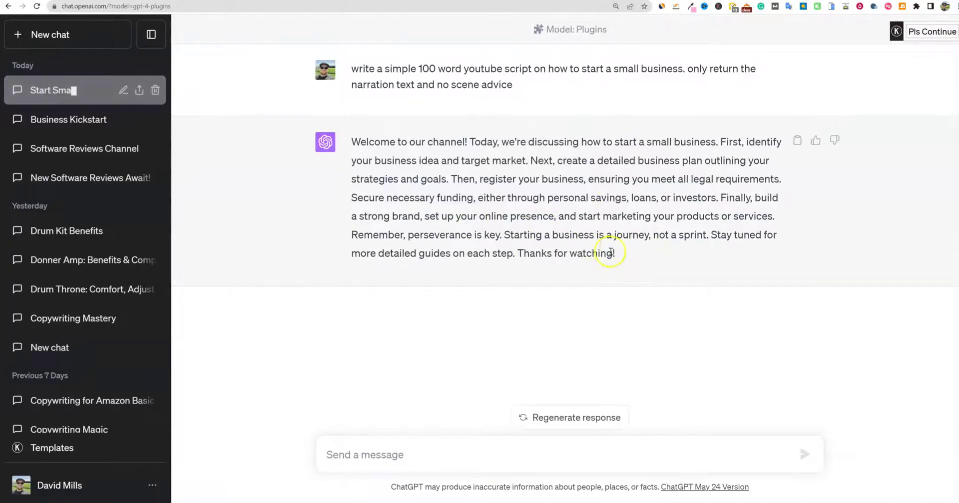
left_click_drag(619, 253, 346, 142)
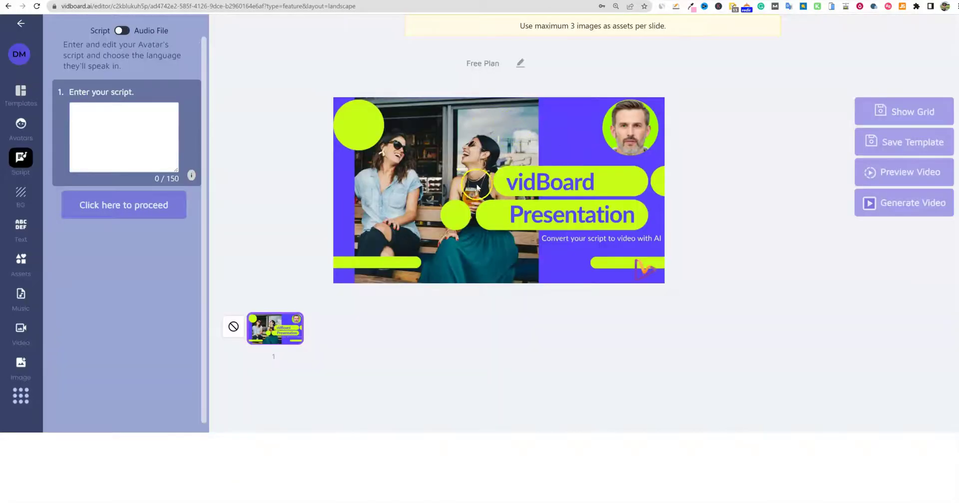
- Paste the script, delete the cut-off last sentence, and confirm to reach language choice
left_click(142, 128)
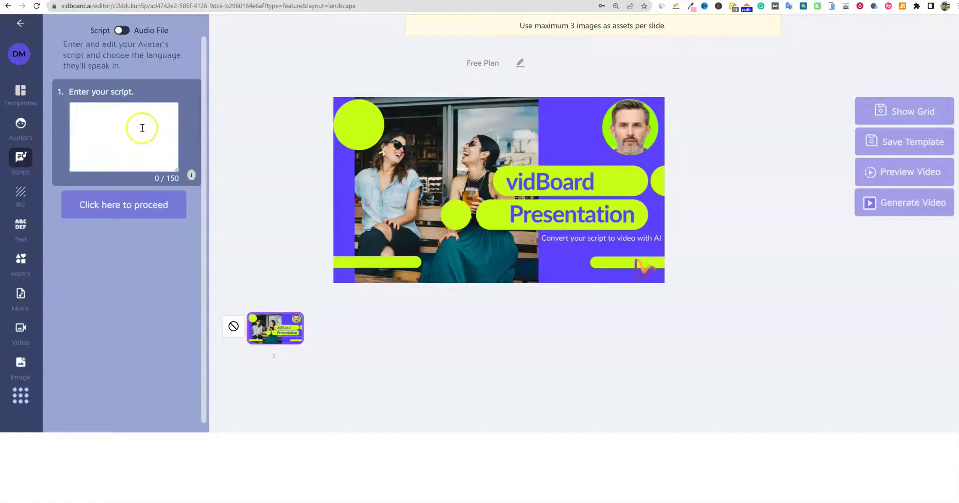
key("ctrl+v")
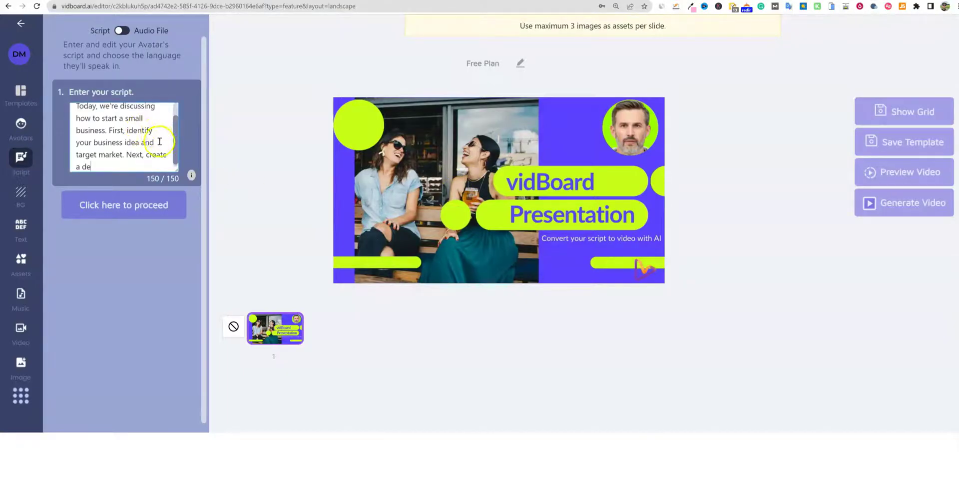
left_click_drag(107, 168, 128, 152)
key("BackSpace")
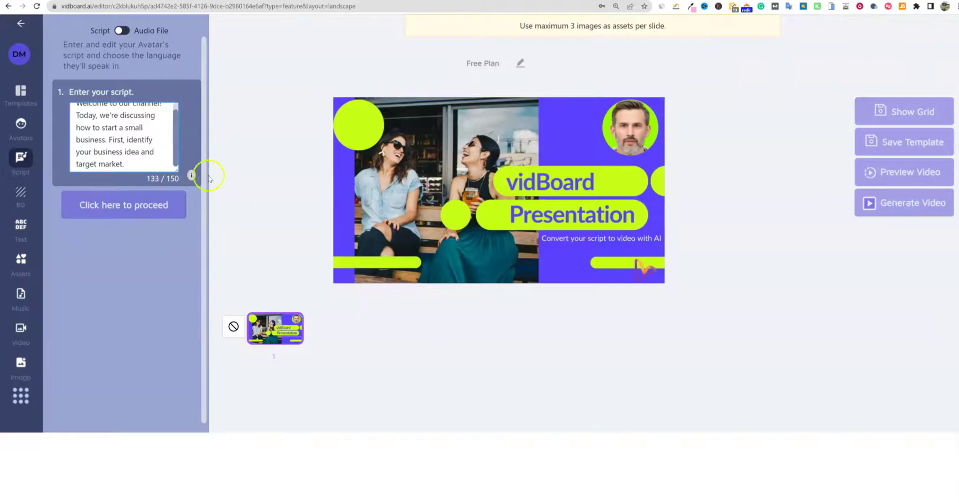
left_click(150, 204)
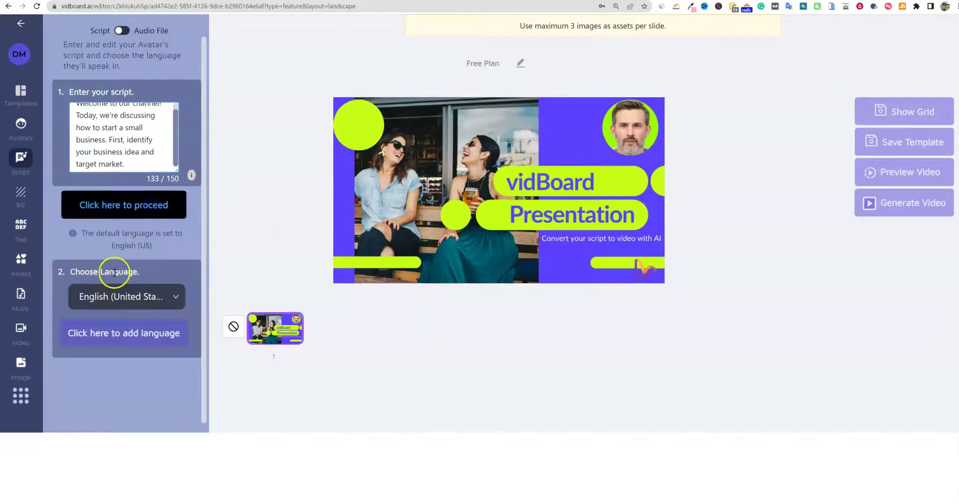
- Accept the narration language and try the Guy voice for the avatar
left_click(160, 336)
scroll(136, 342, "down", 1)
left_click(154, 383)
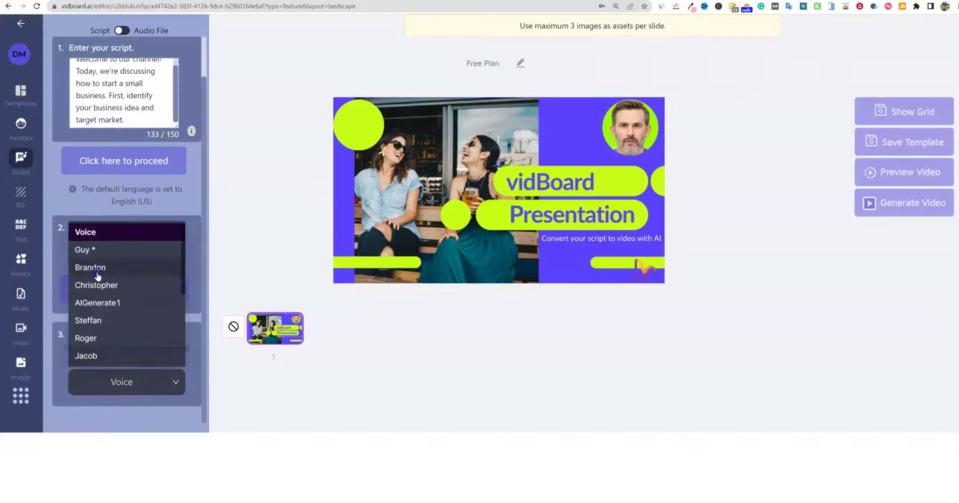
left_click(100, 249)
scroll(135, 352, "down", 5)
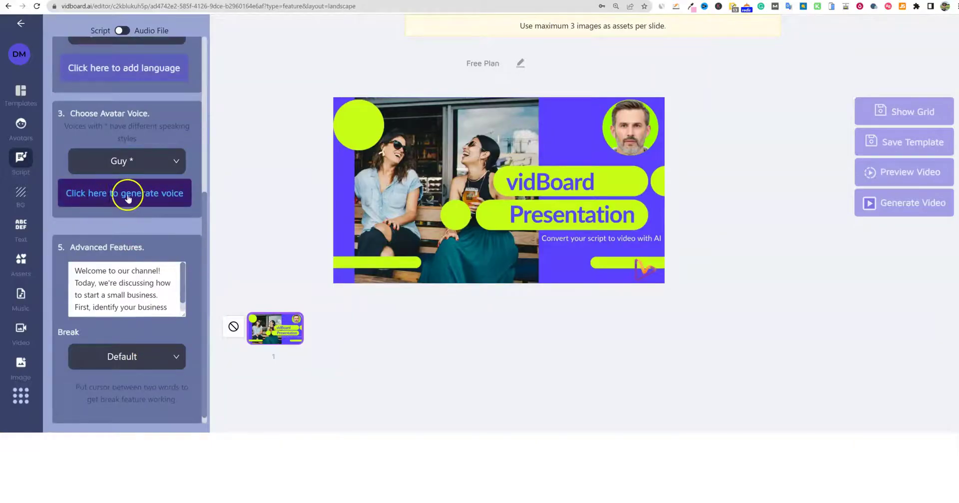
- Switch the narration to the Brandon voice, generate it and listen to the result
left_click(140, 169)
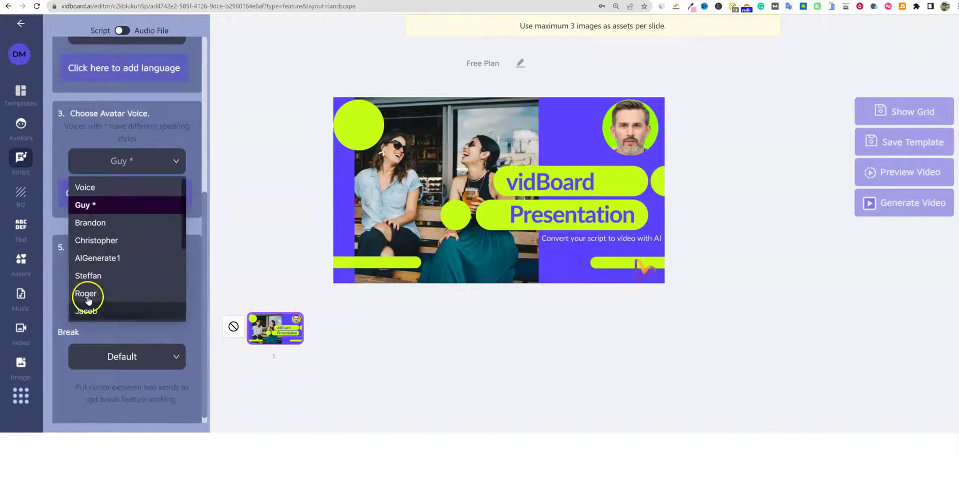
left_click(98, 224)
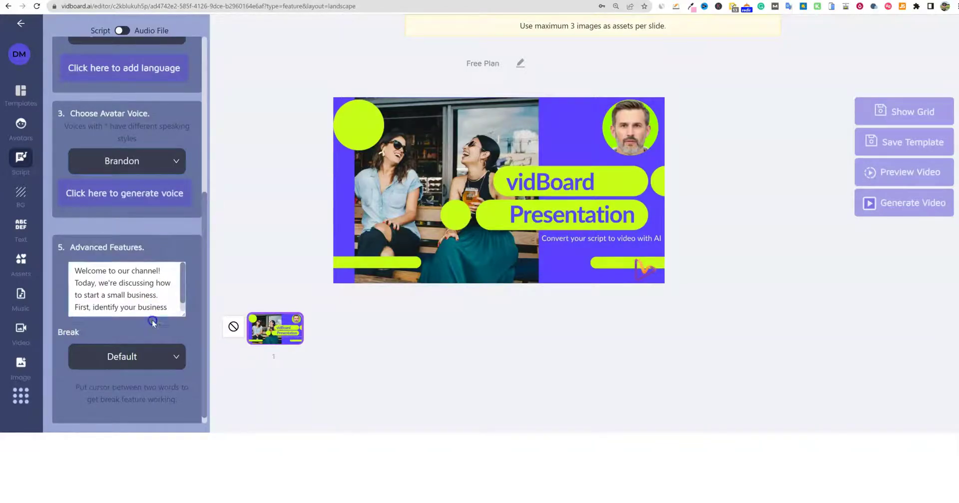
scroll(135, 278, "down", 1)
scroll(135, 311, "down", 1)
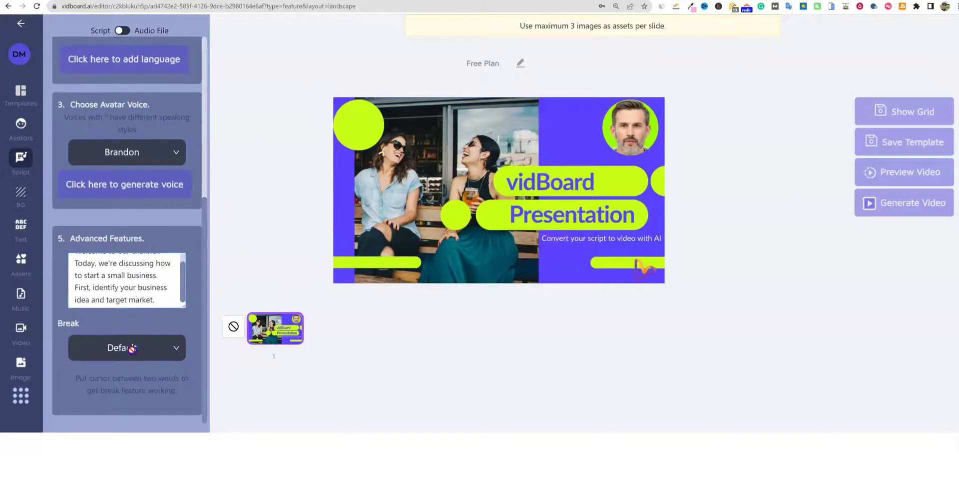
left_click(140, 184)
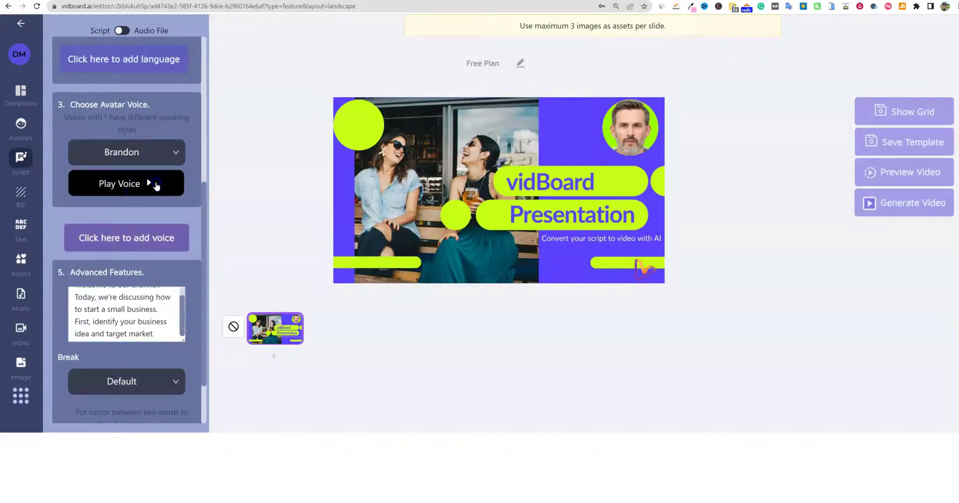
left_click(150, 184)
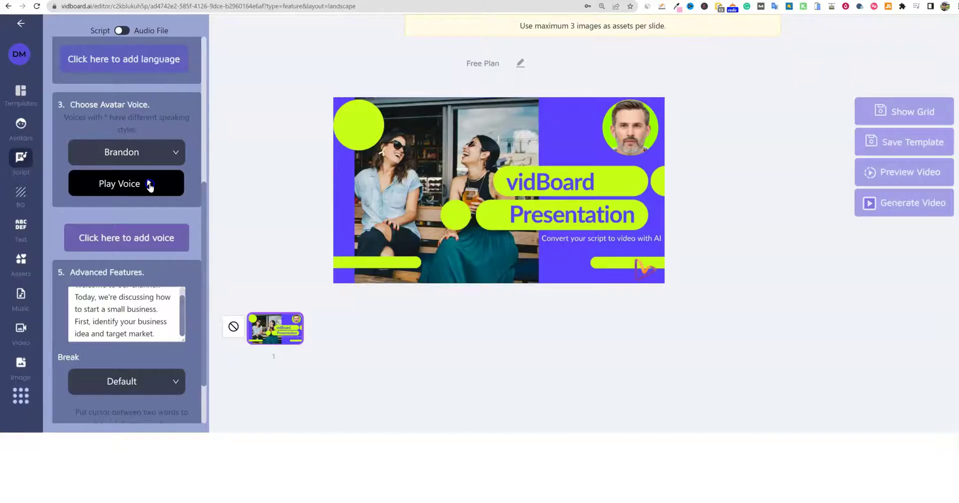
- Try the Christopher voice and add the script and voice to the slide
left_click(121, 152)
left_click(111, 230)
left_click(134, 183)
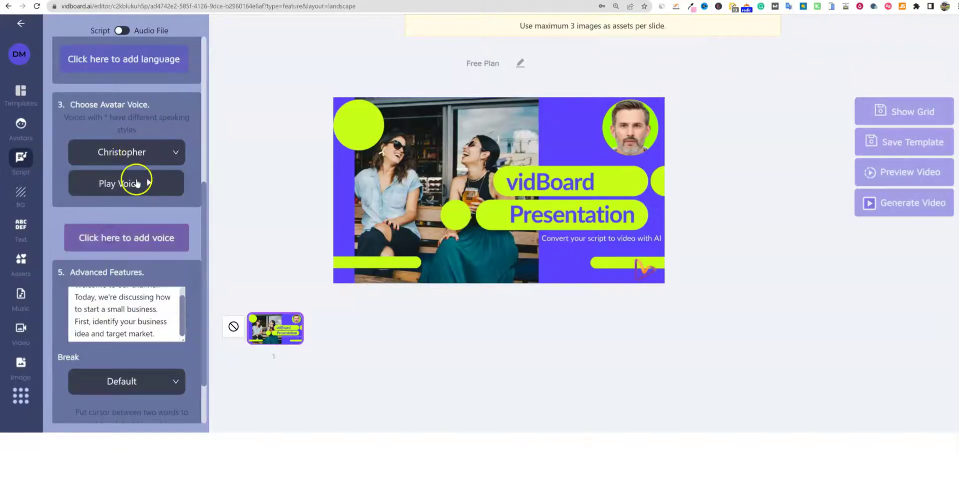
left_click(163, 244)
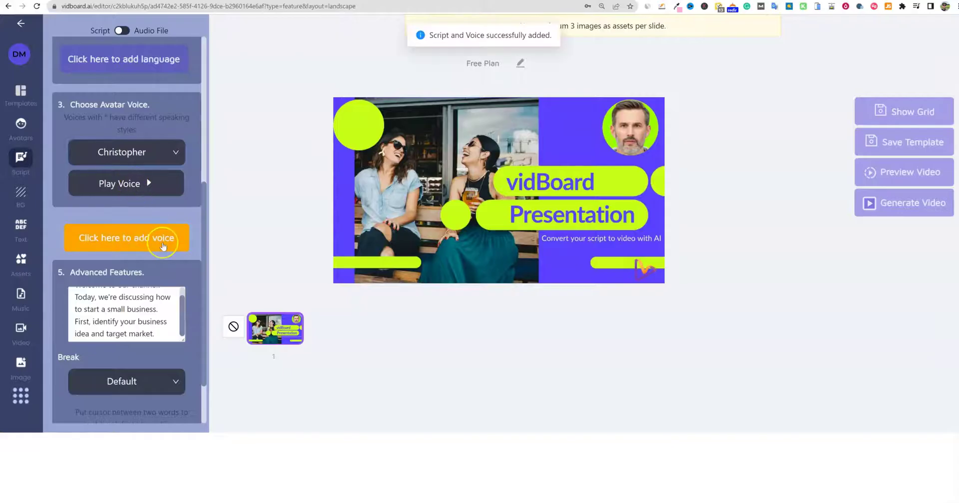
- Switch the narration voice to Roger and add it to the slide
left_click(122, 151)
left_click(120, 280)
scroll(143, 247, "up", 4)
scroll(149, 243, "down", 3)
scroll(152, 175, "down", 2)
scroll(150, 195, "up", 4)
scroll(159, 210, "up", 3)
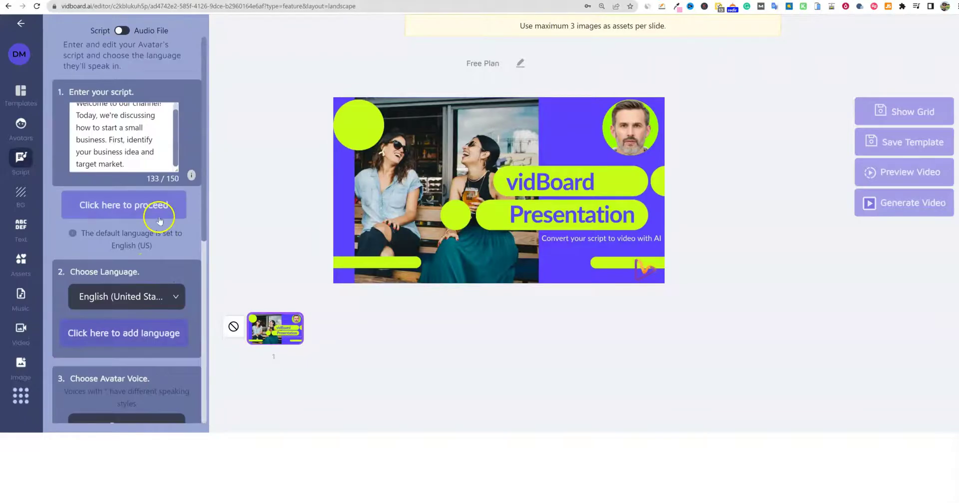
scroll(136, 320, "down", 6)
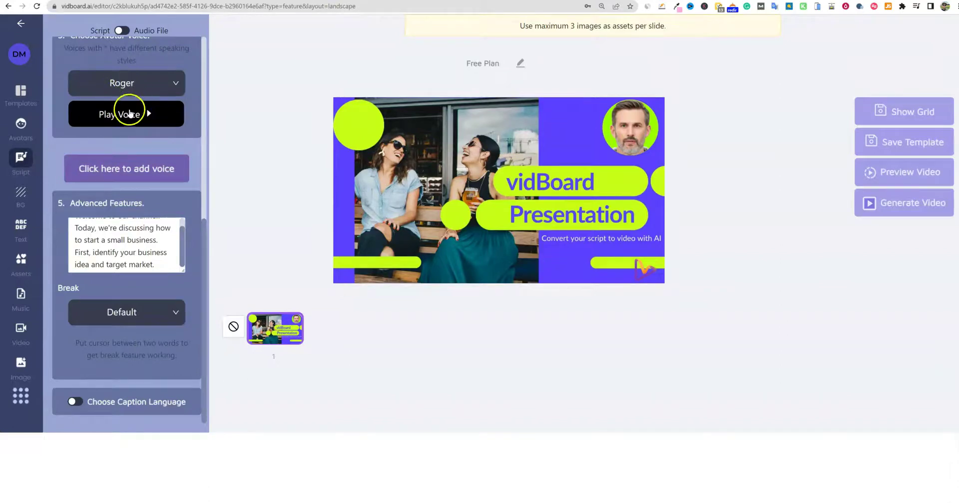
left_click(150, 168)
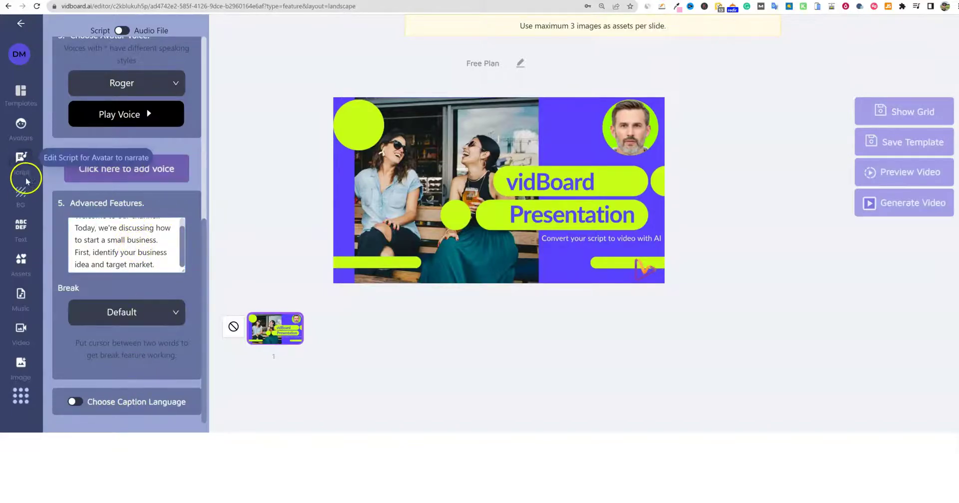
- Open the stock music list and preview Fluid Water, Freedom Inspire and Inspired Ambience
left_click(22, 195)
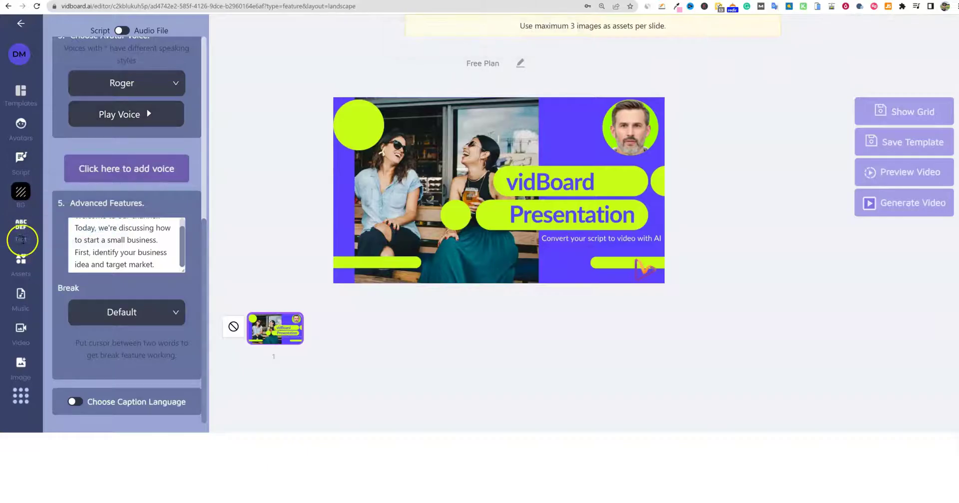
left_click(21, 292)
left_click(20, 258)
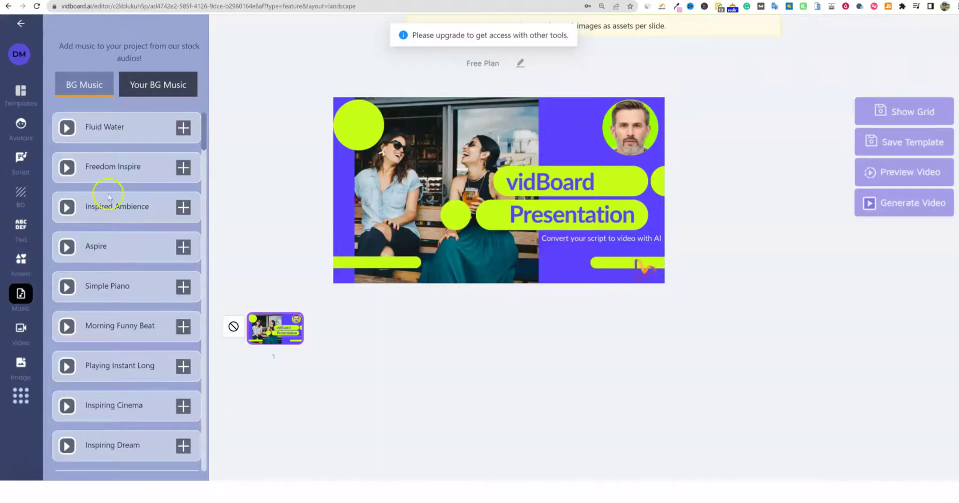
left_click(67, 128)
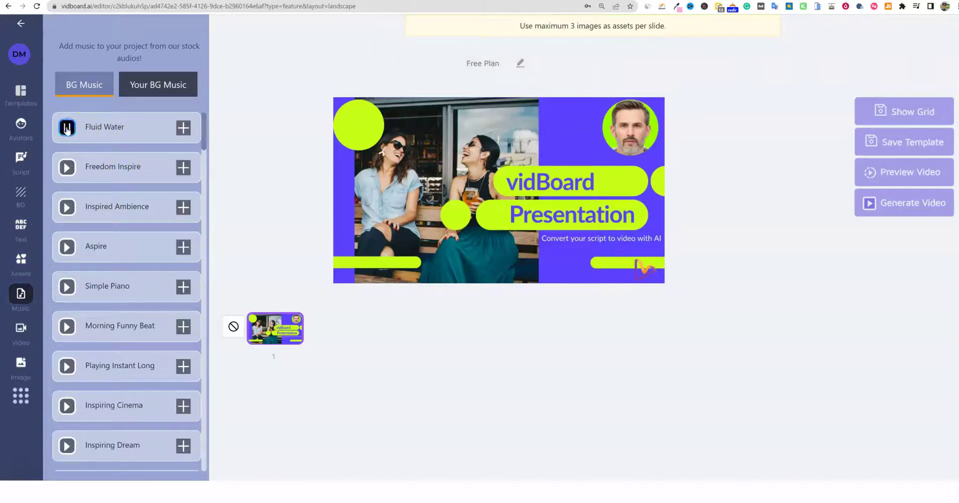
left_click(67, 168)
left_click(70, 212)
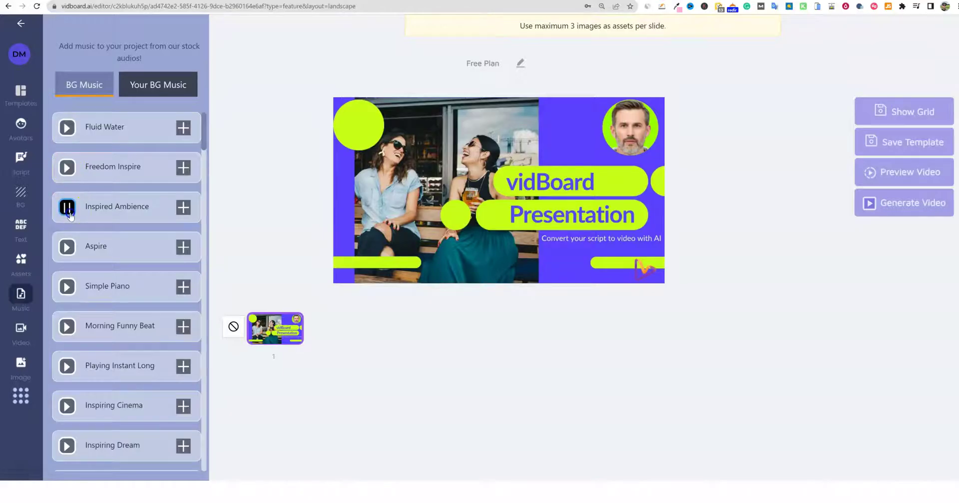
- Add Inspired Ambience as background music at 0.5 volume, with no slide transition
left_click(184, 206)
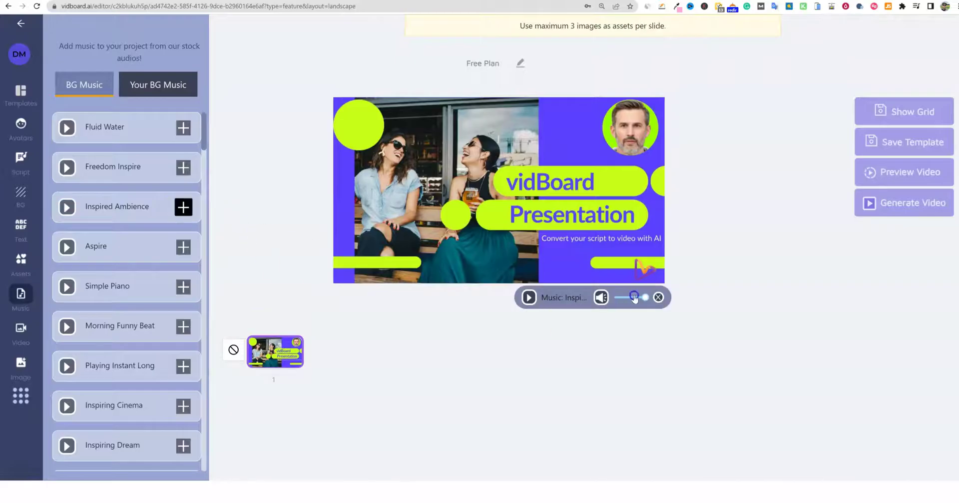
left_click_drag(648, 298, 633, 298)
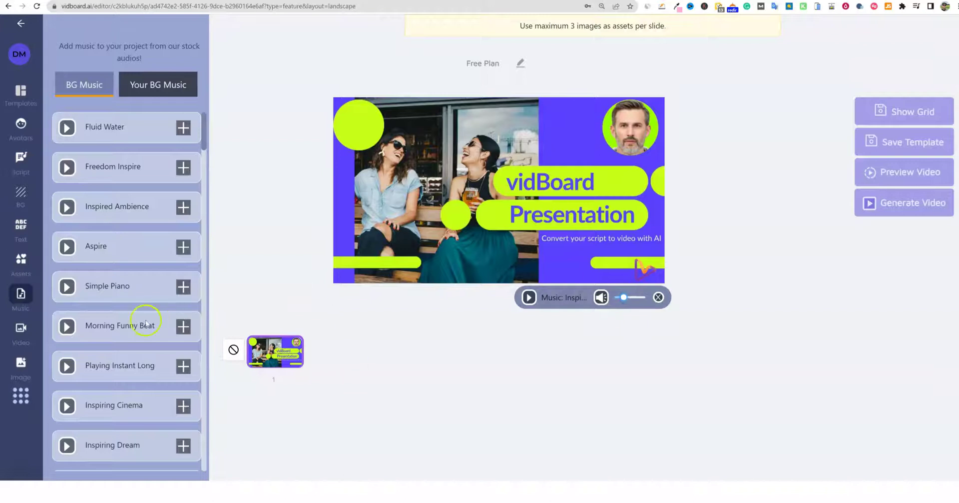
mouse_move(275, 351)
left_click(234, 353)
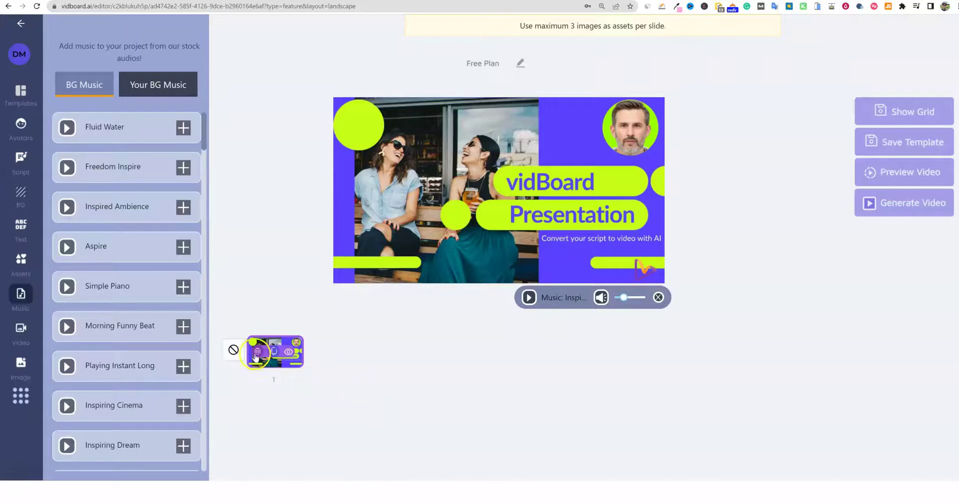
- Duplicate slide 1 into a second slide, keeping its avatar
left_click(273, 353)
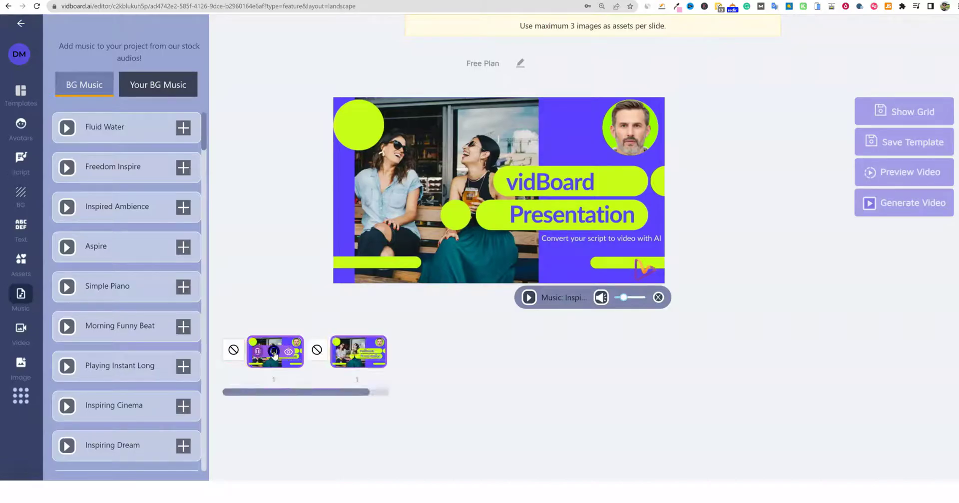
mouse_move(358, 352)
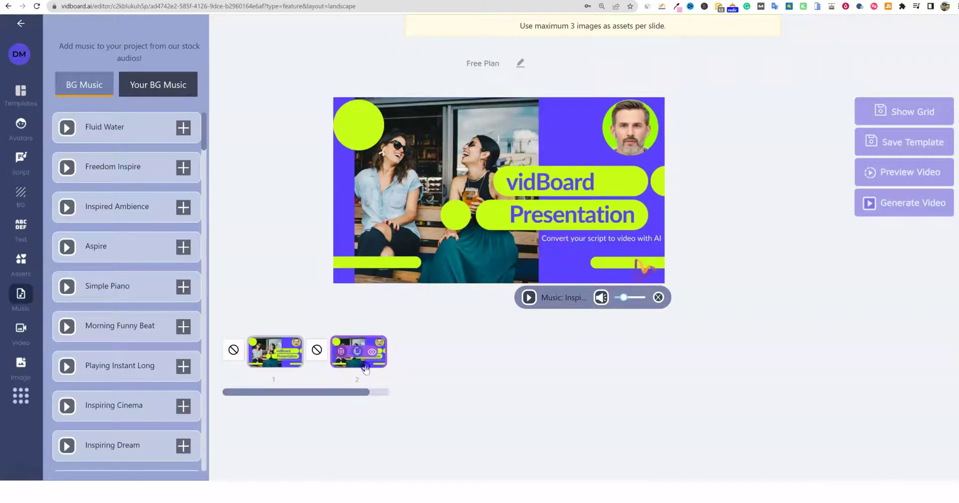
left_click(333, 356)
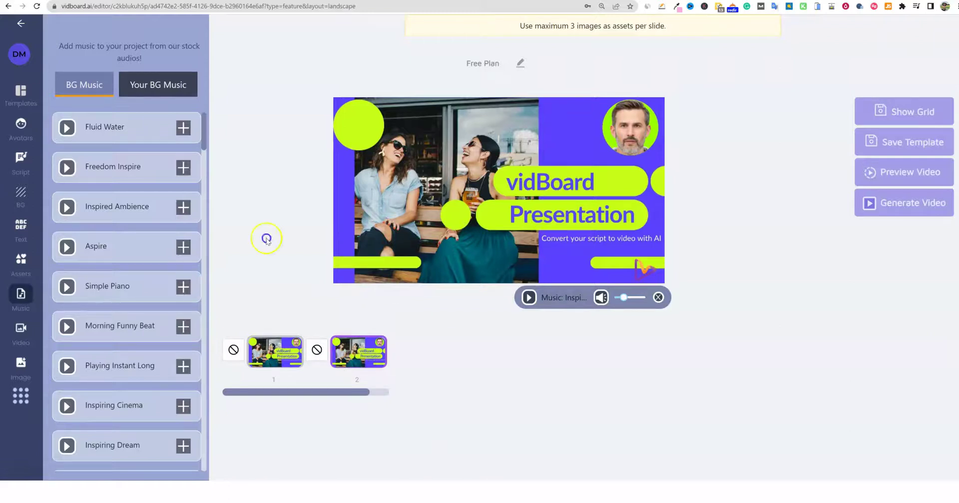
left_click(372, 355)
left_click(374, 350)
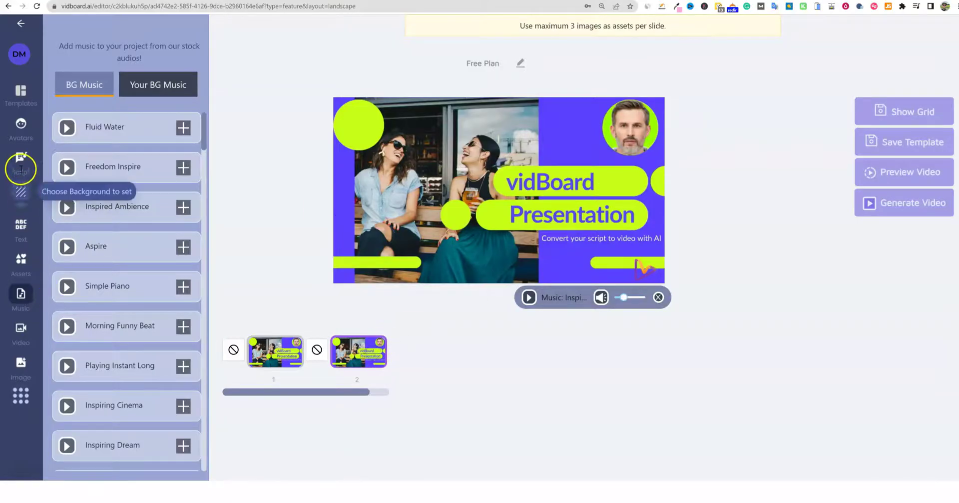
left_click(18, 216)
left_click(21, 364)
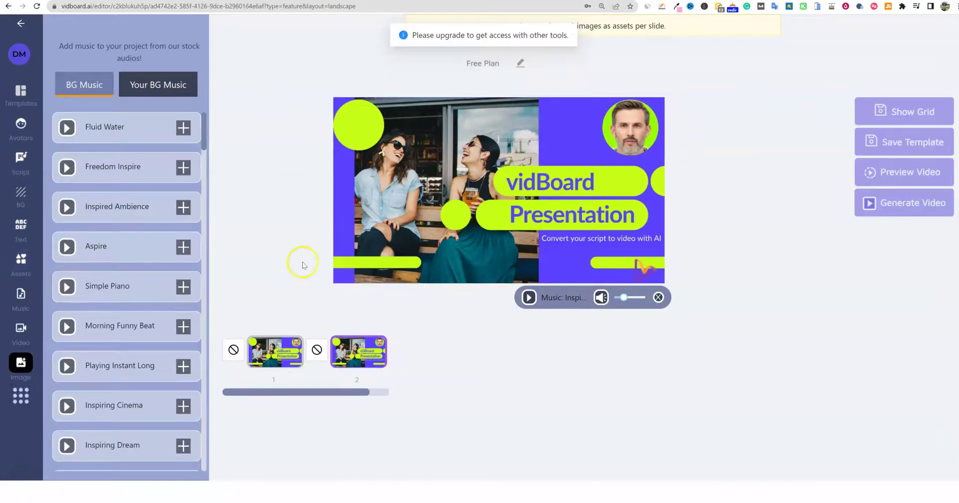
- Preview the video, lower the music volume slightly, and start generating the final video
left_click(915, 172)
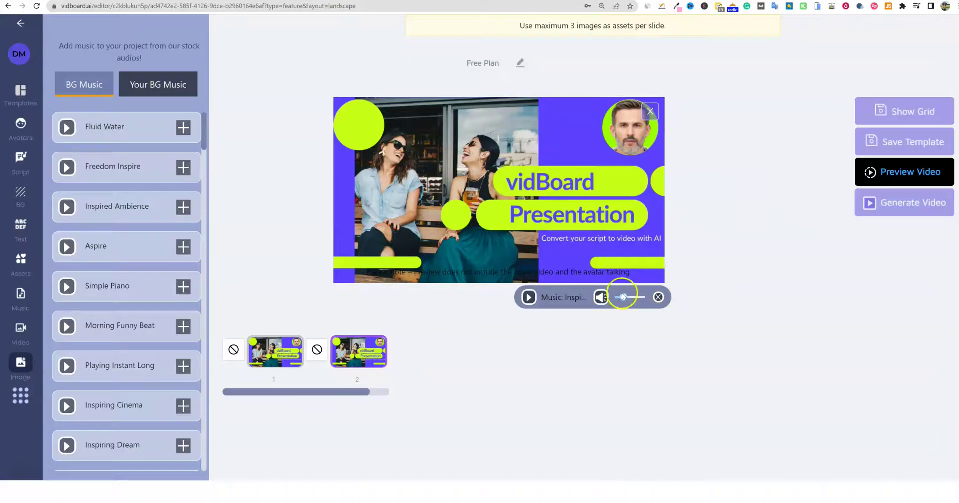
left_click_drag(624, 297, 620, 299)
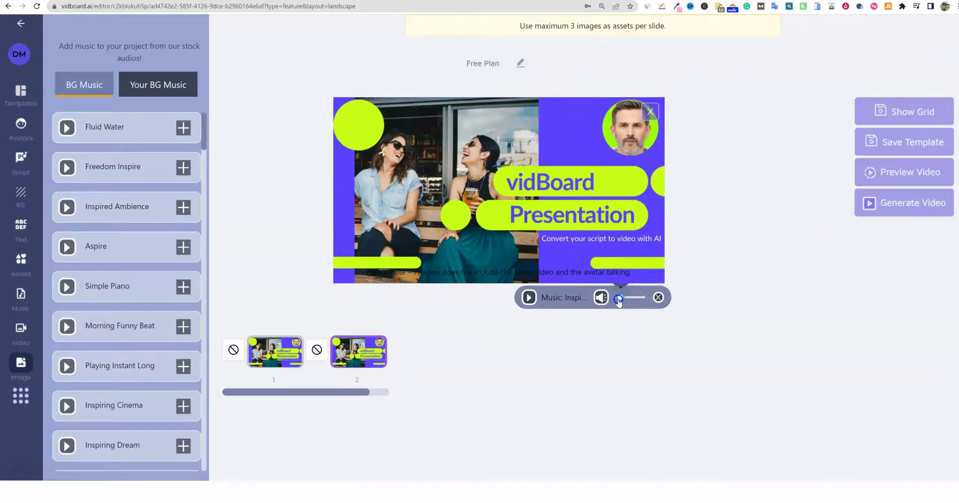
left_click(926, 169)
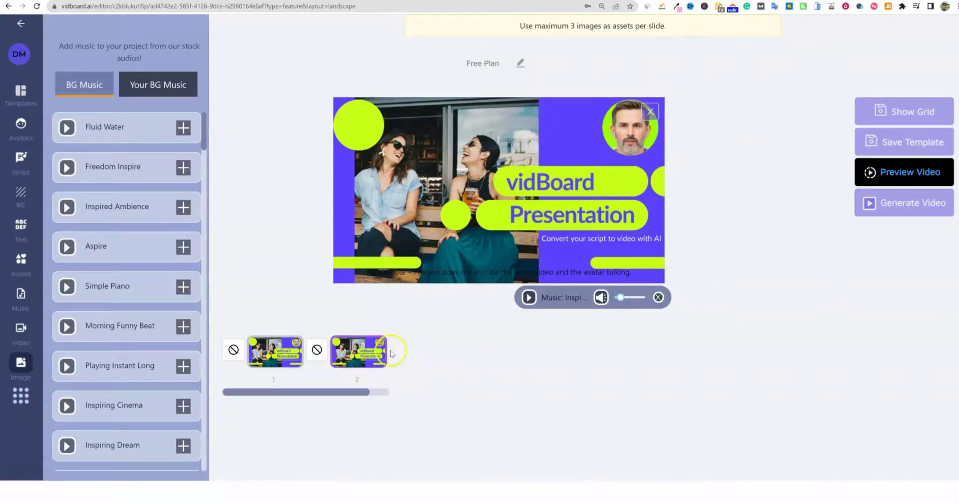
left_click(901, 205)
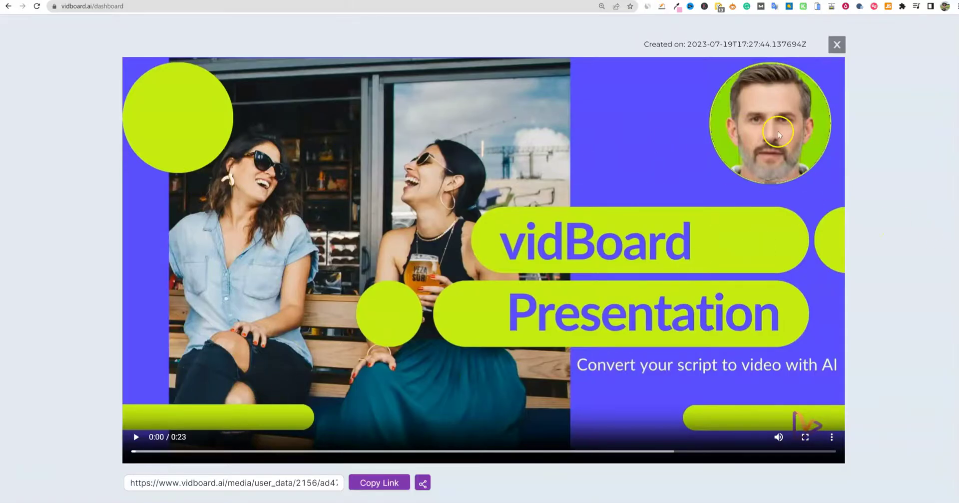
- Play the 0:23 generated video to about the 18-second mark, then pause it
left_click(135, 437)
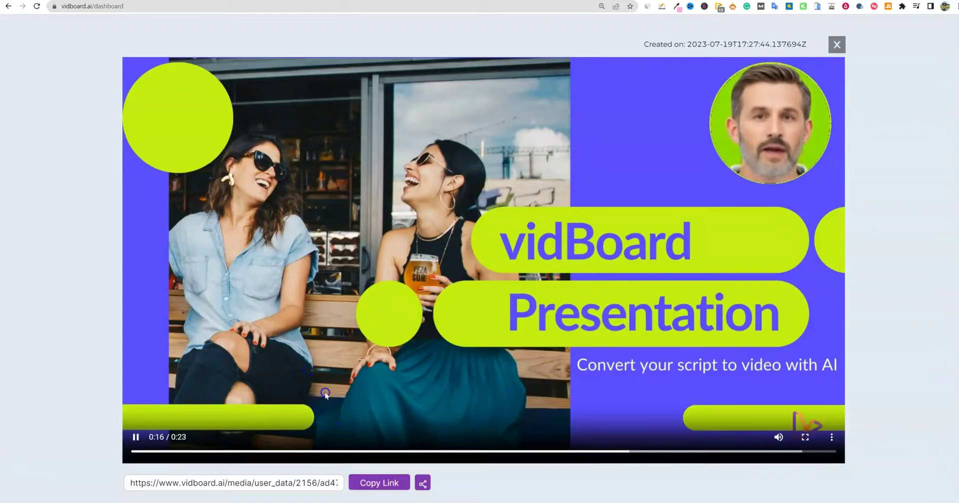
left_click(137, 437)
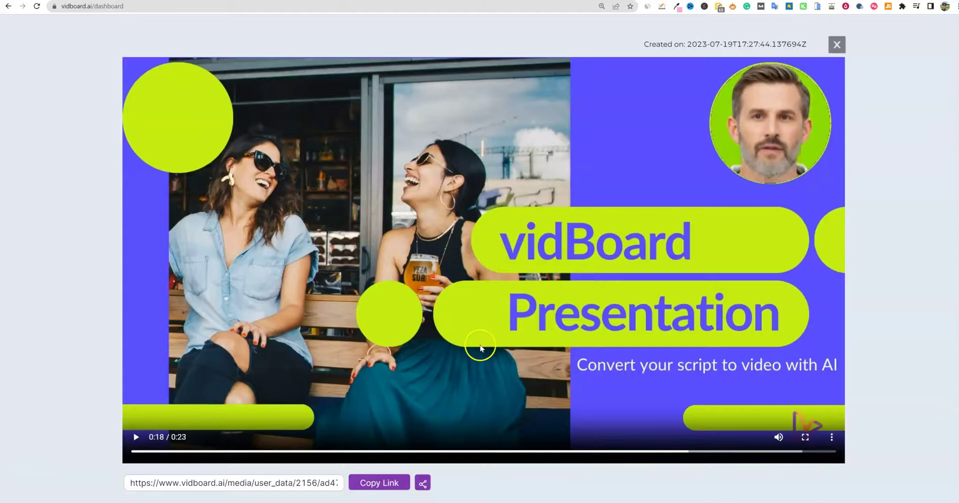
- Copy the video's share link, play it in an Incognito window, then close the preview
left_click(378, 483)
left_click(378, 483)
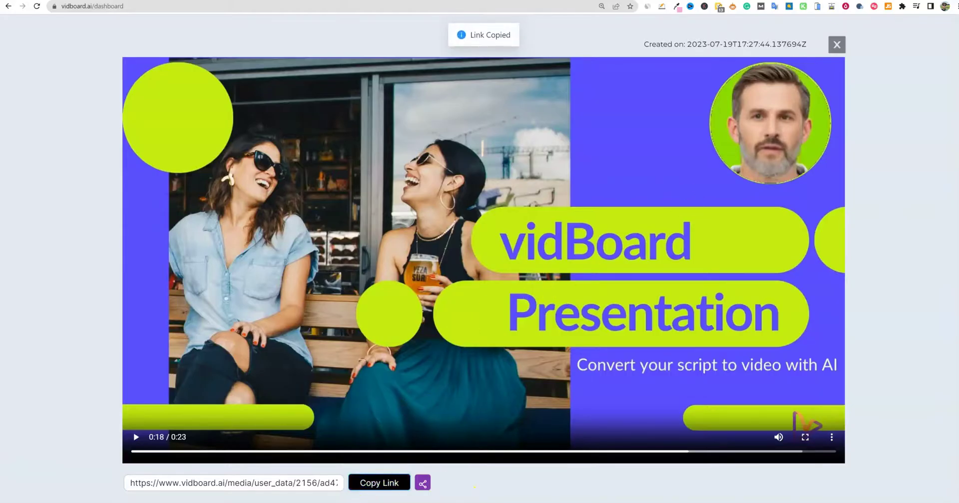
right_click(465, 501)
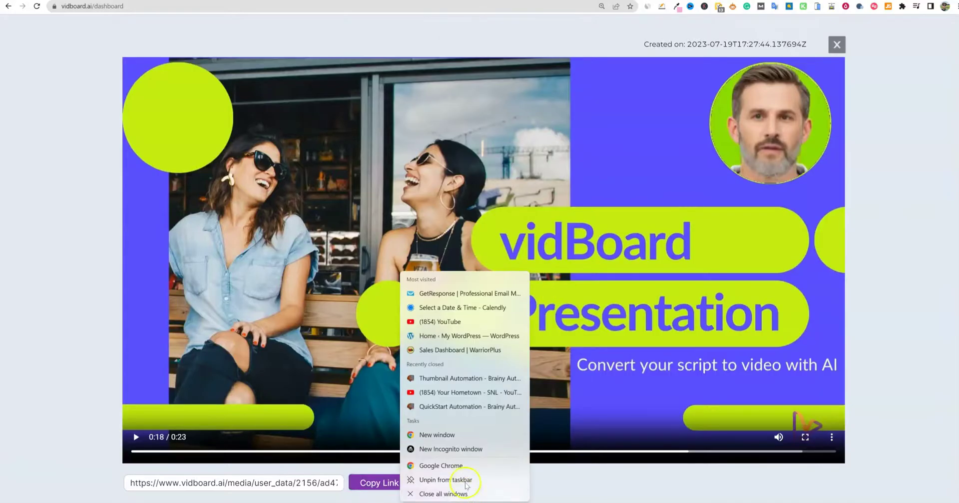
left_click(472, 444)
key("ctrl+v")
key("Return")
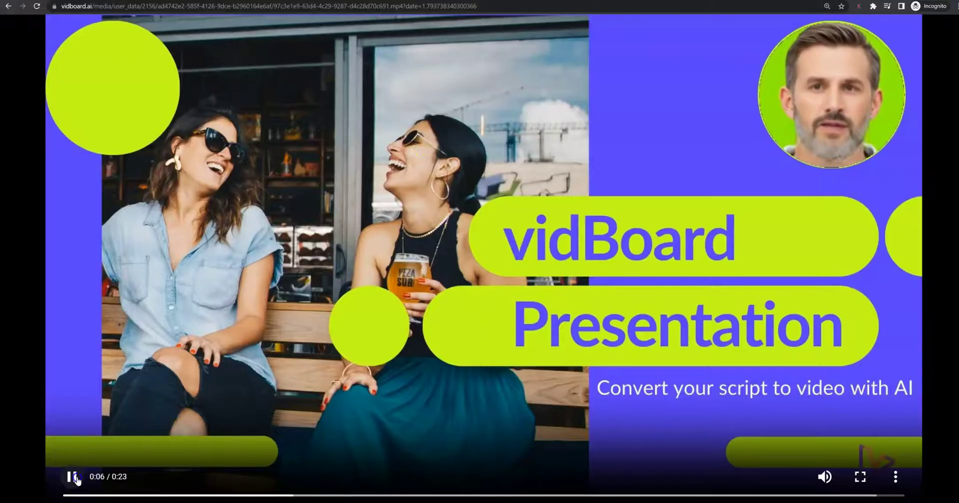
key("space")
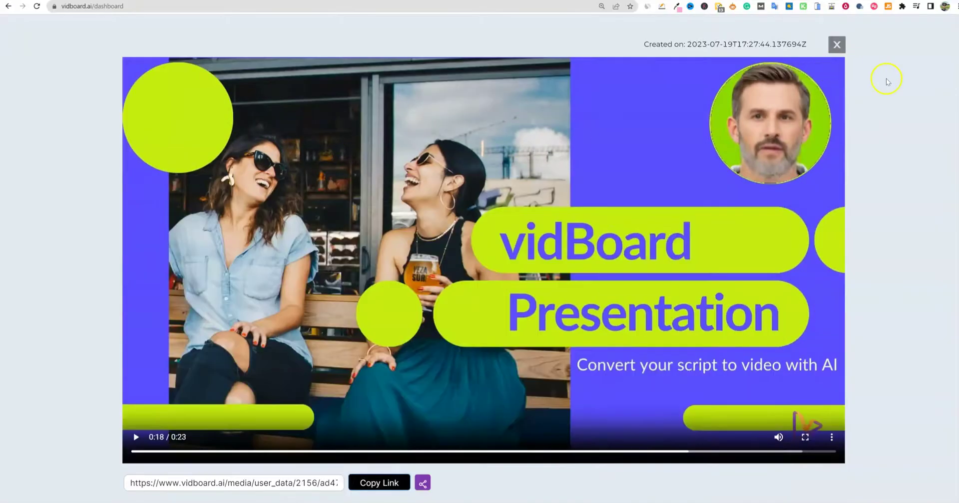
left_click(837, 43)
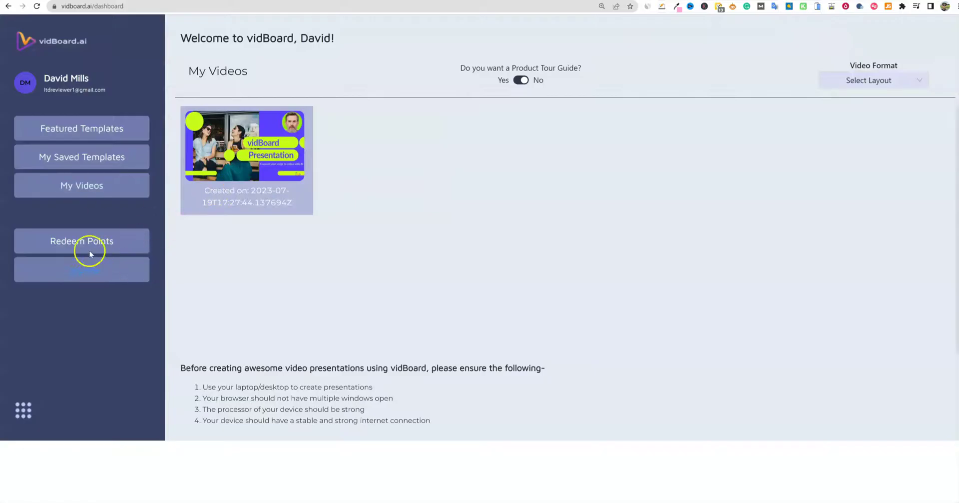
- Browse saved and featured templates, then review the landscape, portrait and square video formats
left_click(91, 160)
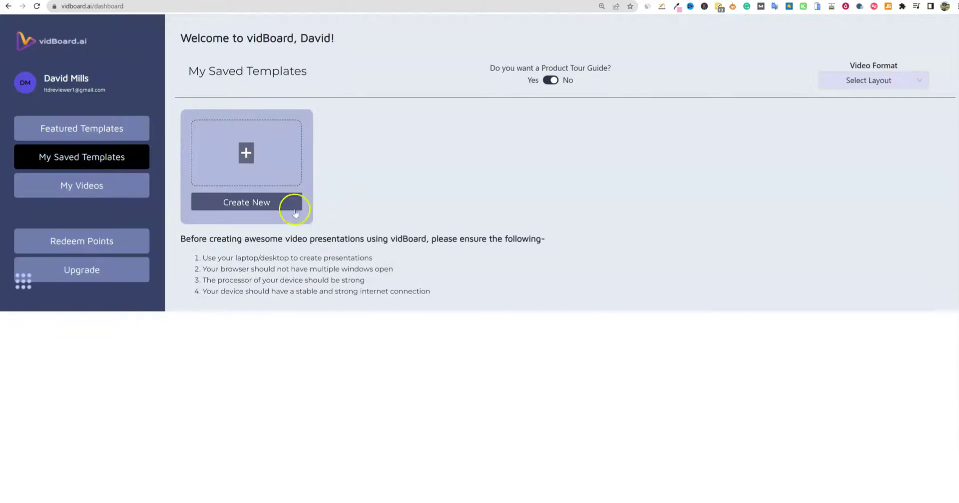
left_click(110, 128)
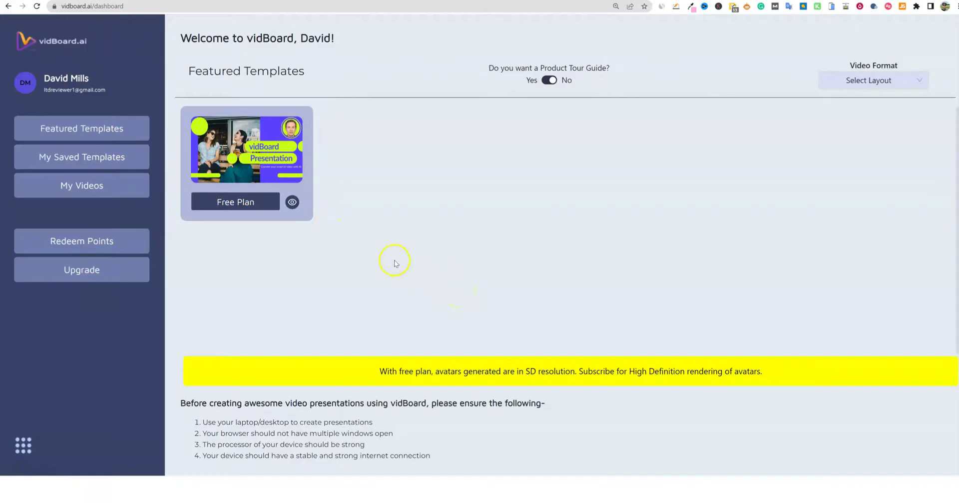
left_click(911, 81)
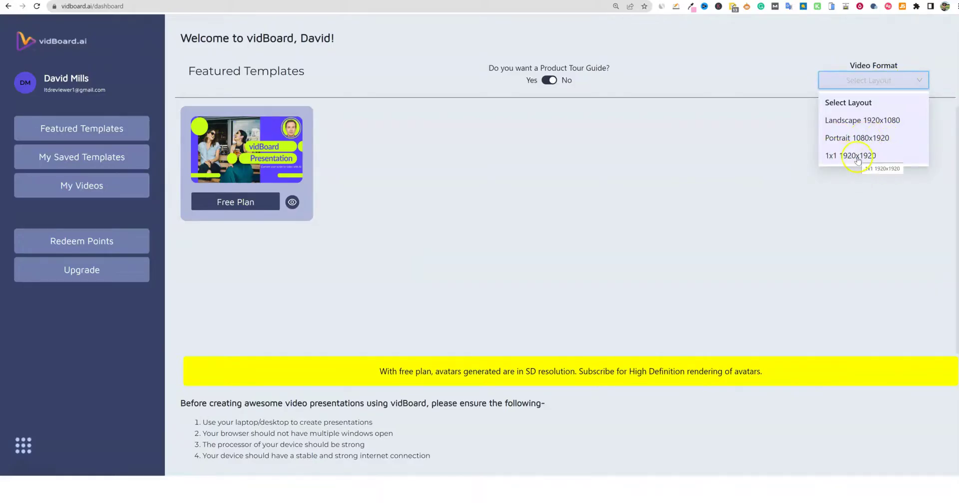
left_click(777, 59)
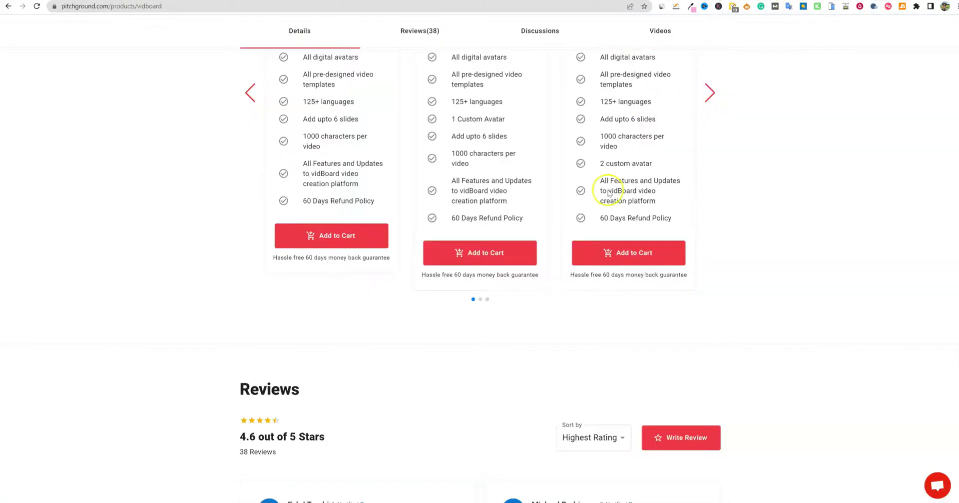
- Scroll the vidBoard deal page past pricing and reviews down to the FAQ's Roadmap link
scroll(595, 280, "down", 2)
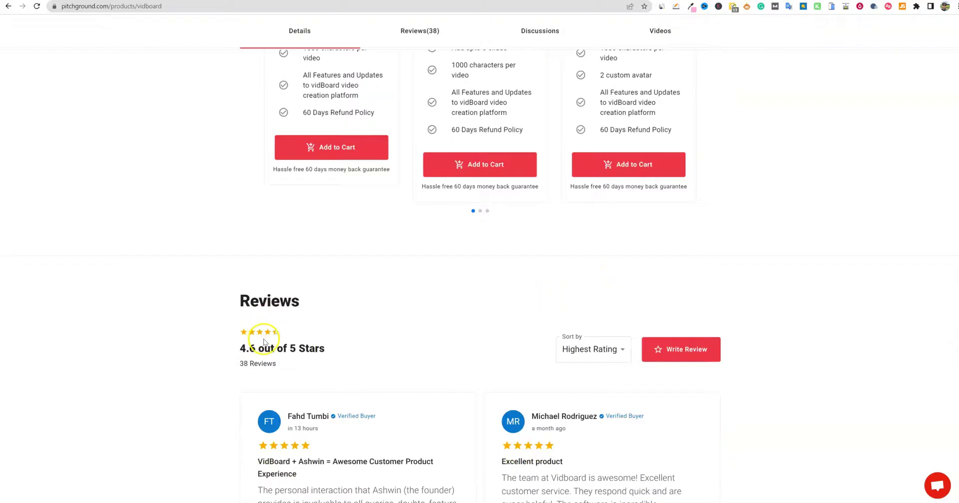
scroll(260, 335, "down", 3)
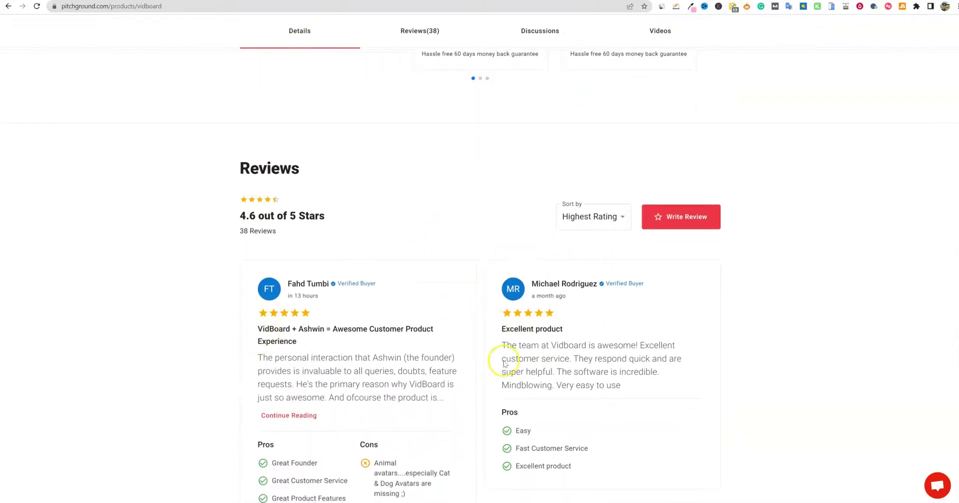
scroll(598, 361, "down", 3)
scroll(598, 361, "down", 1)
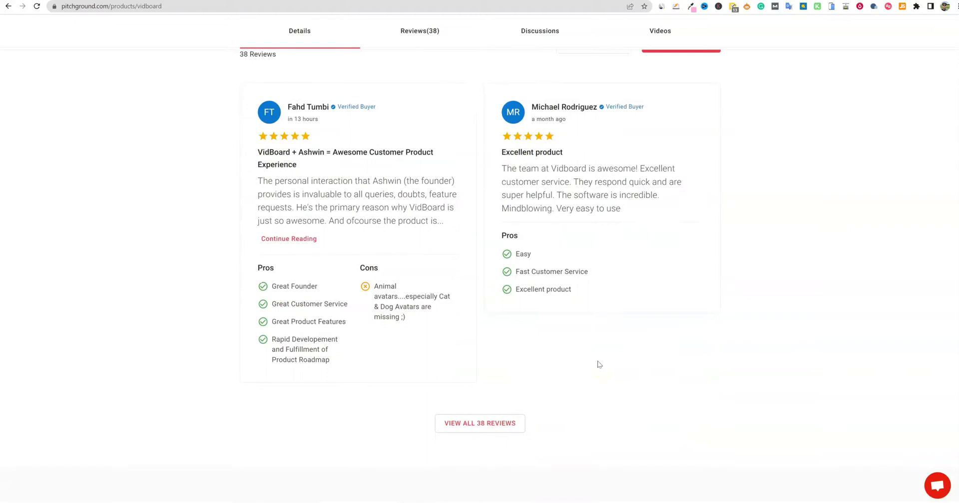
scroll(600, 364, "up", 1)
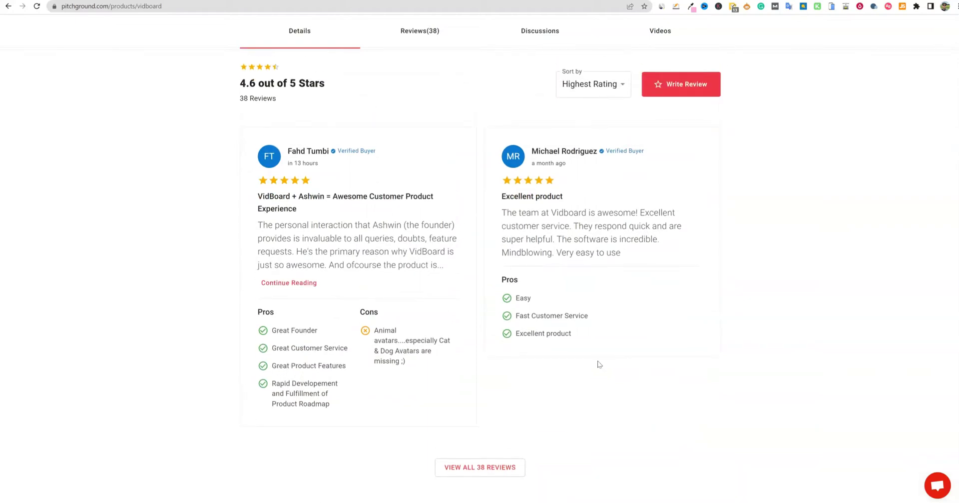
scroll(600, 365, "down", 3)
scroll(600, 364, "down", 4)
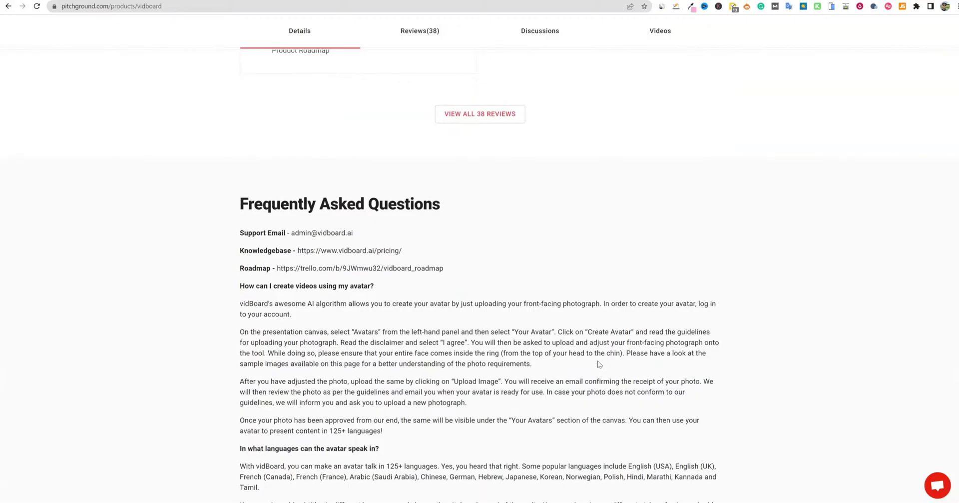
scroll(600, 365, "down", 1)
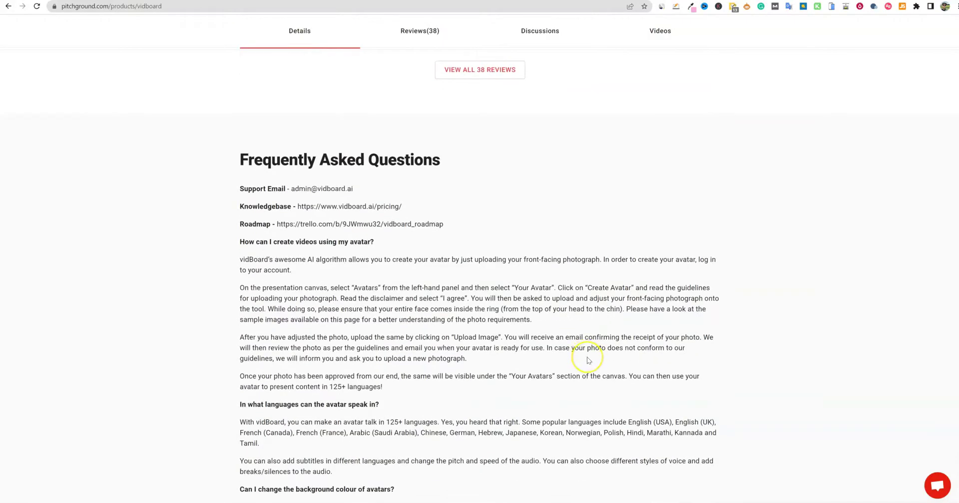
scroll(587, 358, "down", 1)
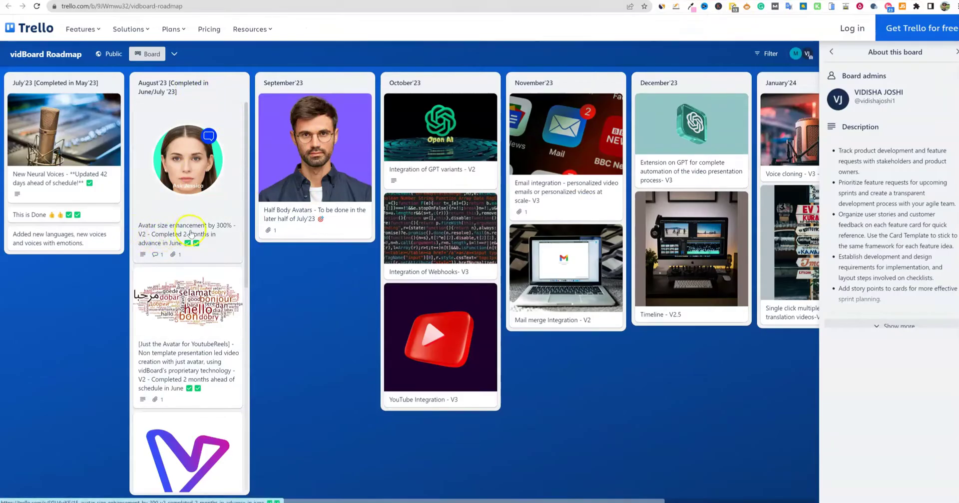
- Browse the vidBoard Roadmap board, scrolling through the August'23 list
scroll(223, 256, "down", 2)
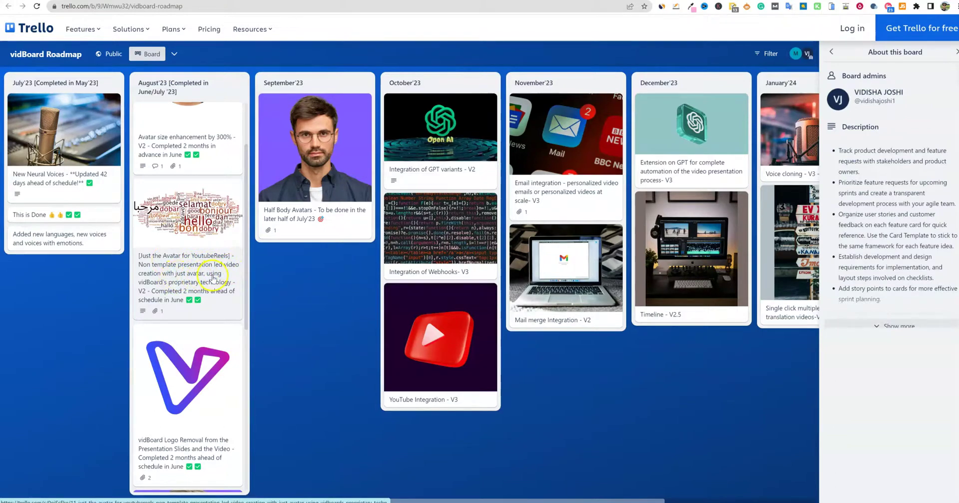
scroll(209, 286, "down", 1)
scroll(209, 287, "down", 1)
scroll(210, 289, "down", 3)
scroll(210, 292, "down", 1)
left_click(184, 313)
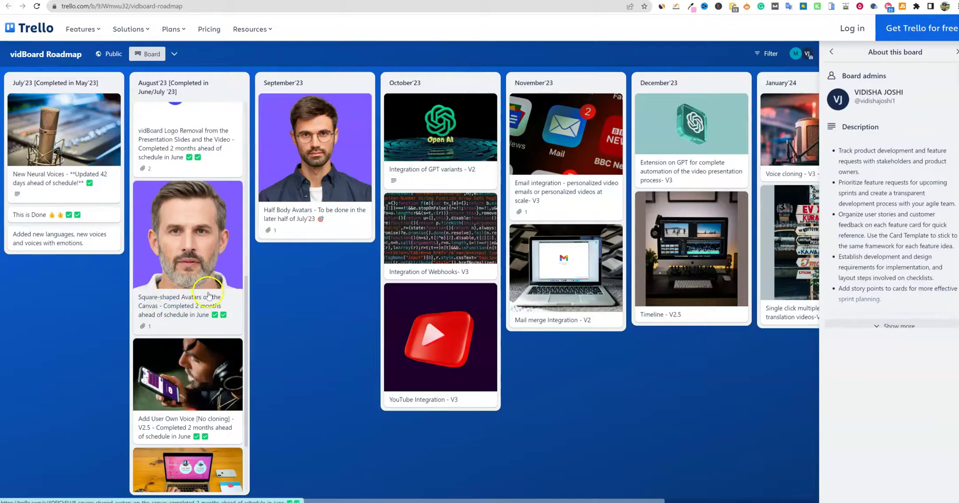
scroll(209, 300, "down", 2)
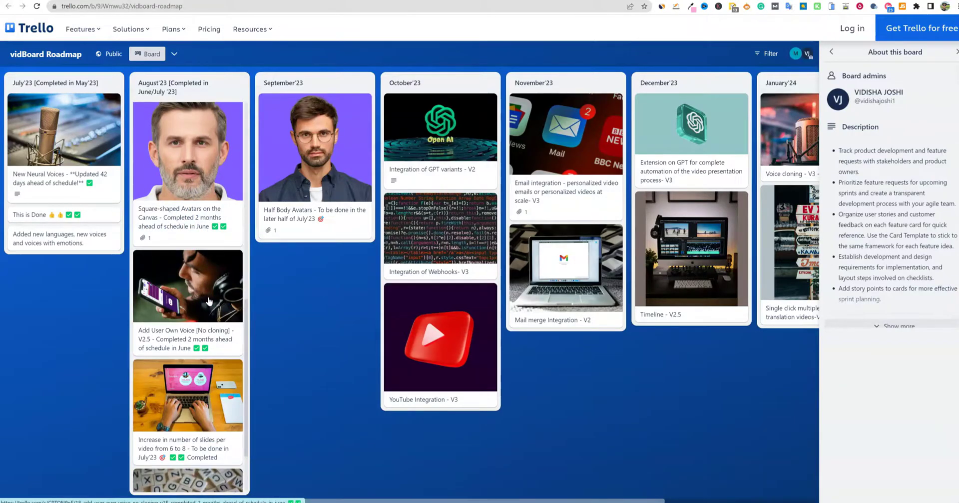
scroll(208, 300, "up", 7)
scroll(212, 289, "up", 6)
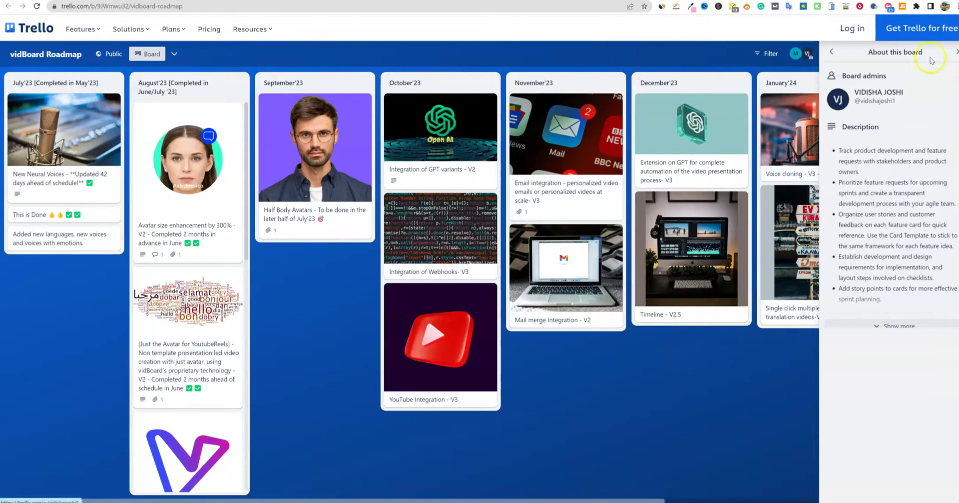
- Close the About this board panel, view the Miscellaneous list, then return to PitchGround
left_click(956, 52)
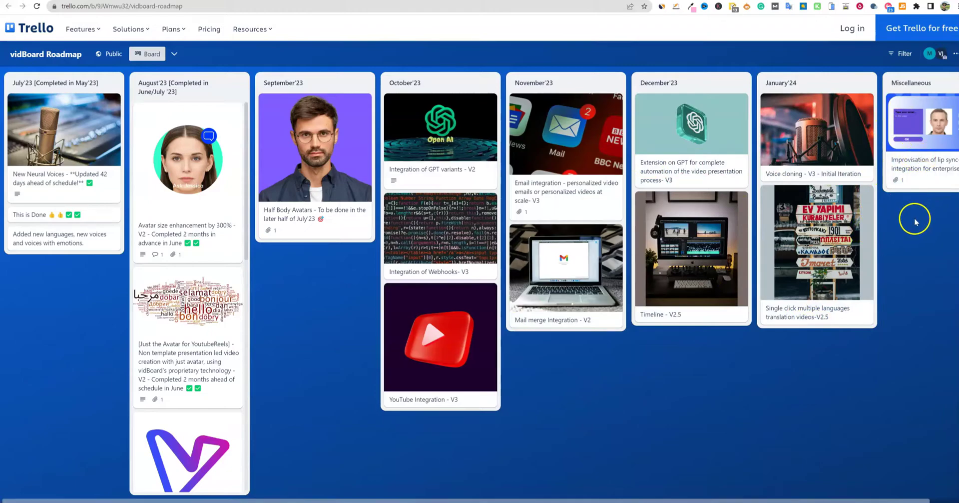
left_click_drag(919, 229, 881, 231)
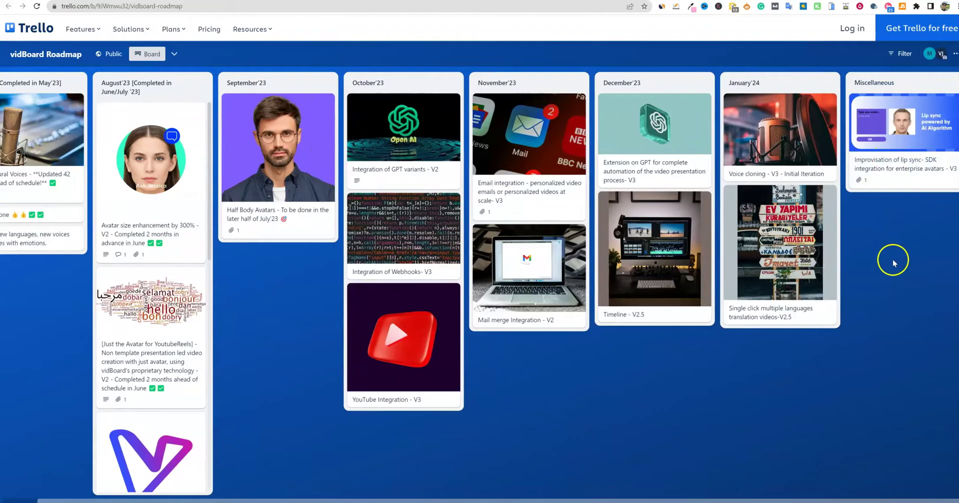
scroll(895, 259, "left", 1)
left_click_drag(580, 379, 680, 320)
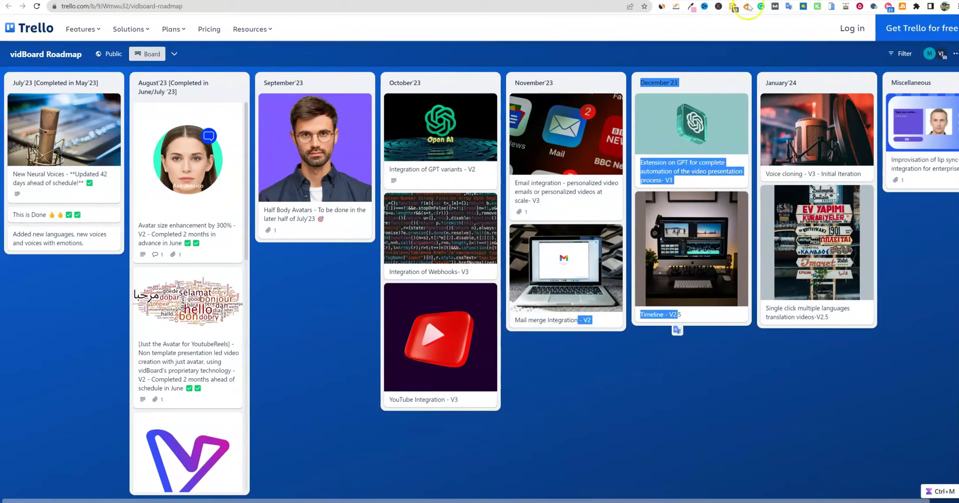
key("ctrl+w")
- Page the Plans & Pricing cards forward twice to show Plans C through E
scroll(534, 274, "down", 5)
scroll(533, 275, "down", 5)
scroll(533, 275, "down", 10)
scroll(425, 146, "up", 4)
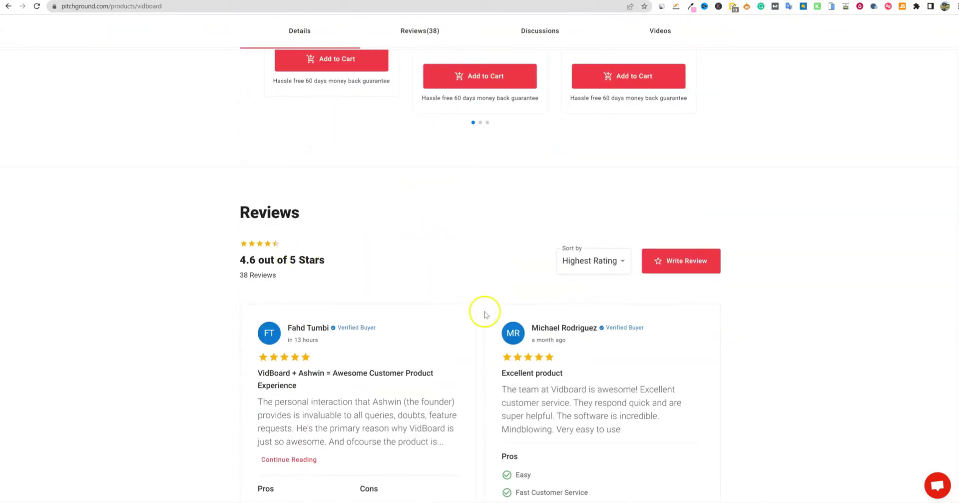
scroll(713, 300, "up", 3)
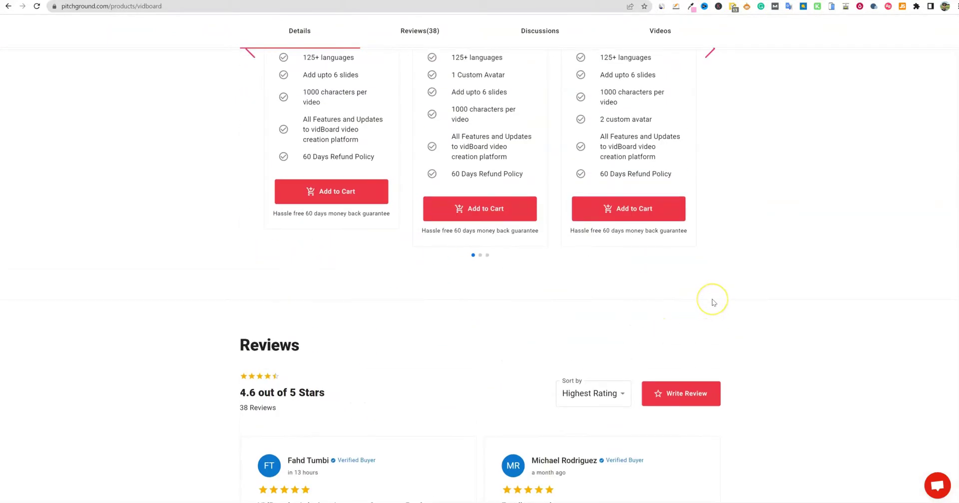
scroll(713, 302, "up", 5)
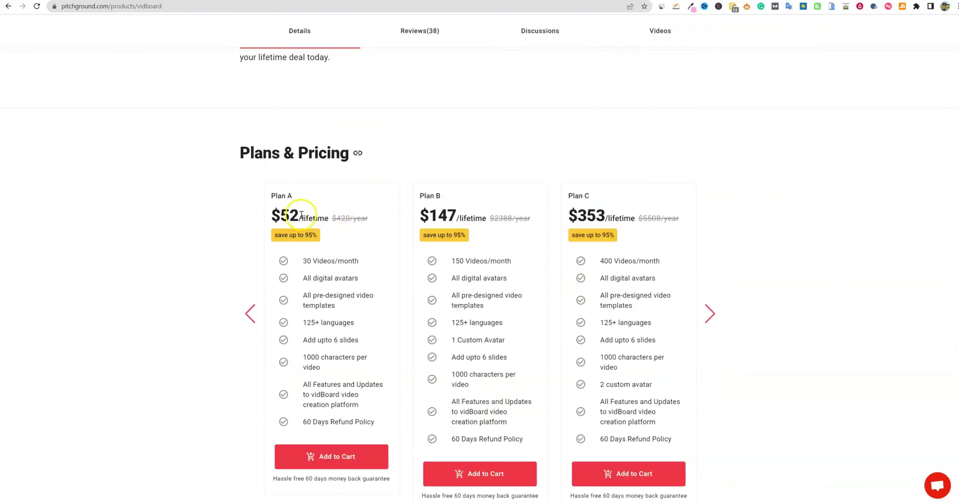
left_click(711, 314)
left_click(710, 314)
- Scroll back to the top of the deal page showing the $52 lifetime price
scroll(682, 284, "up", 2)
scroll(683, 288, "up", 6)
scroll(683, 288, "up", 6)
scroll(684, 288, "up", 5)
scroll(683, 288, "up", 5)
scroll(684, 288, "up", 5)
scroll(684, 289, "up", 6)
scroll(684, 288, "up", 10)
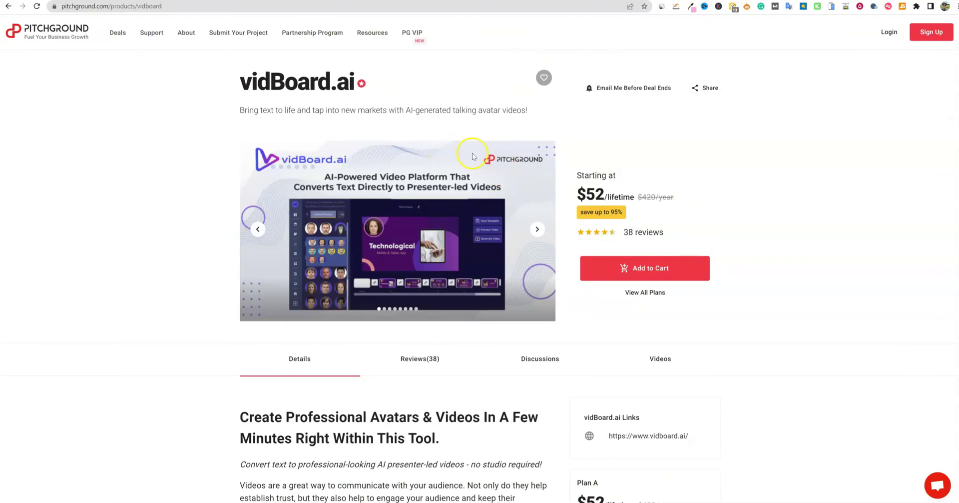